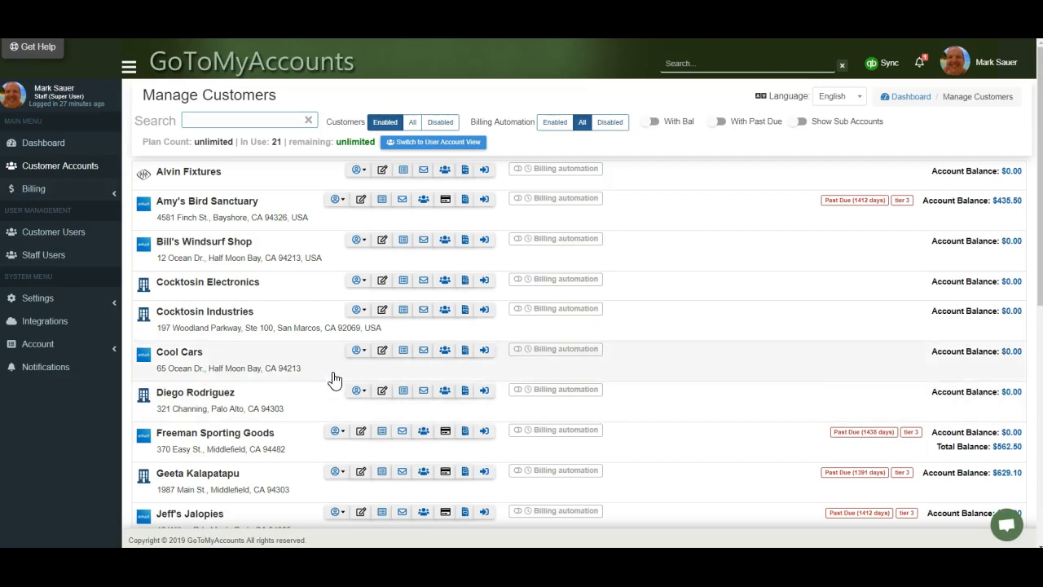
Show all customers, both enabled and disabled, in the customer list.
{"action": "scroll", "coordinate": [688, 277], "scroll_direction": "down", "scroll_amount": 3}
{"action": "scroll", "coordinate": [687, 284], "scroll_direction": "up", "scroll_amount": 3}
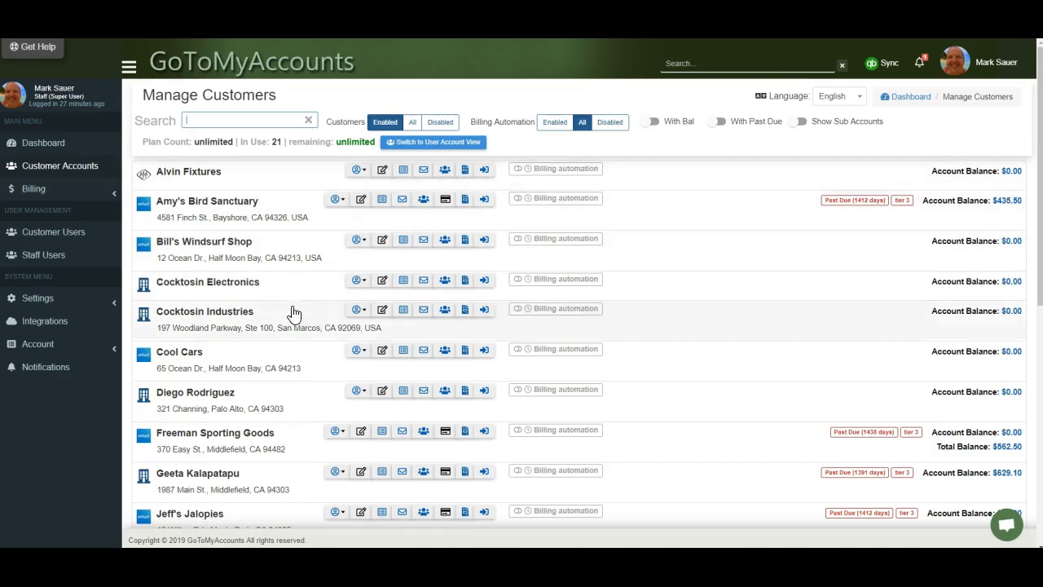
{"action": "left_click", "coordinate": [356, 242]}
{"action": "left_click", "coordinate": [326, 252]}
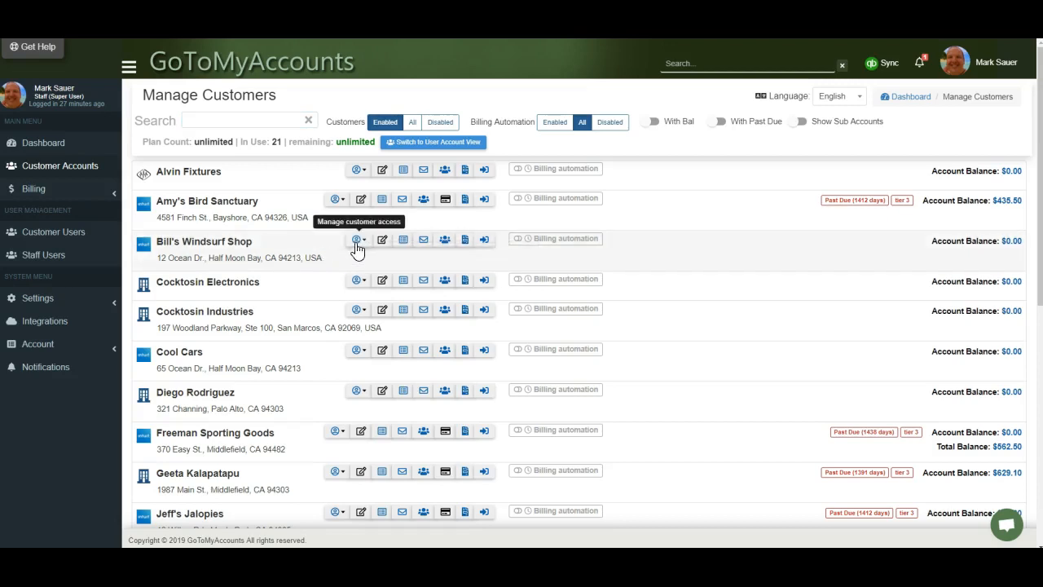
{"action": "left_click", "coordinate": [412, 121]}
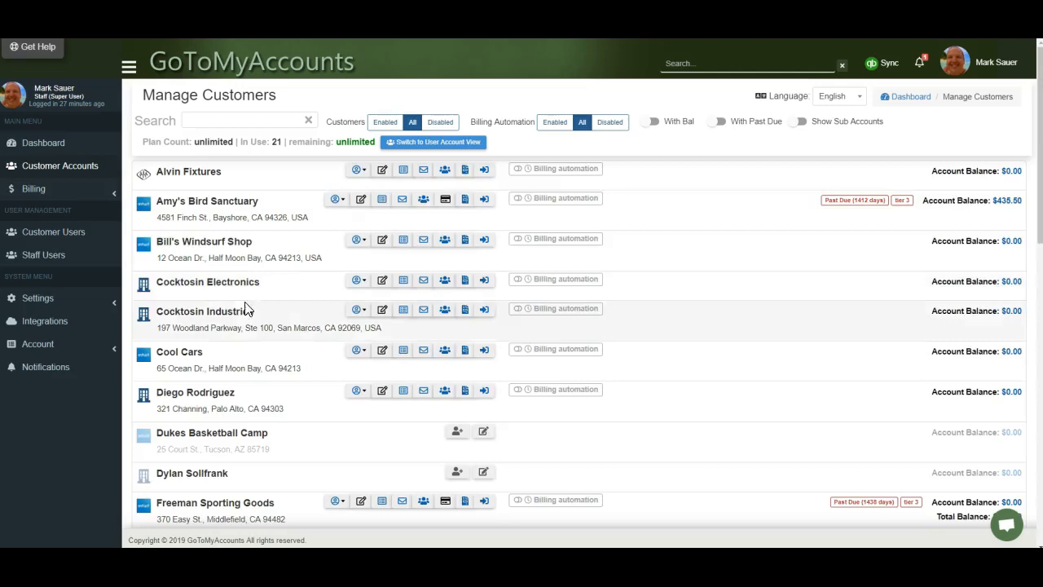
Look through the full customer list and compare the disabled customers' options with those of enabled customers.
{"action": "scroll", "coordinate": [285, 330], "scroll_direction": "down", "scroll_amount": 3}
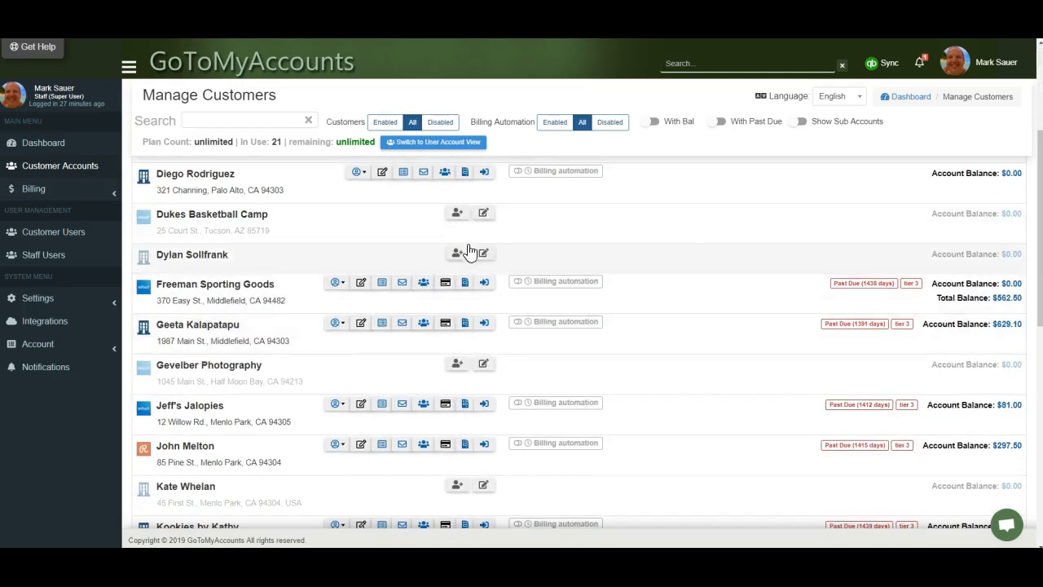
{"action": "scroll", "coordinate": [468, 246], "scroll_direction": "down", "scroll_amount": 2}
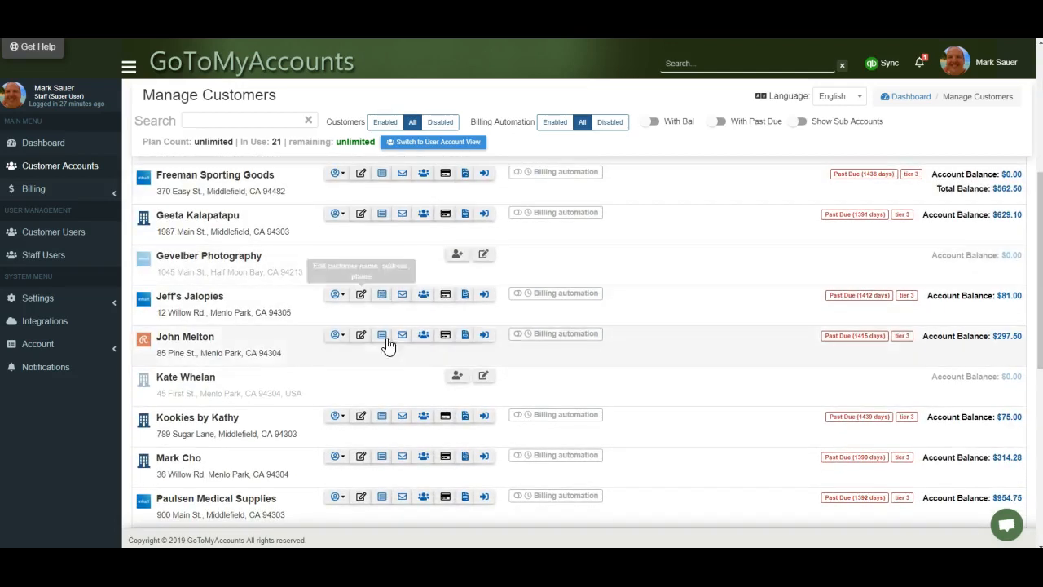
{"action": "scroll", "coordinate": [390, 350], "scroll_direction": "down", "scroll_amount": 2}
{"action": "scroll", "coordinate": [403, 310], "scroll_direction": "up", "scroll_amount": 1}
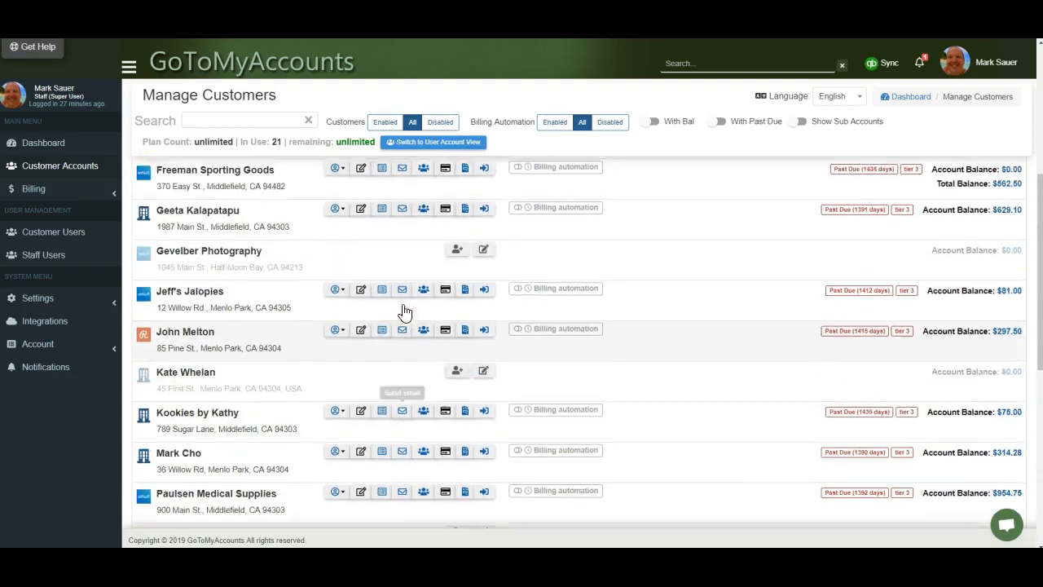
{"action": "scroll", "coordinate": [403, 305], "scroll_direction": "up", "scroll_amount": 2}
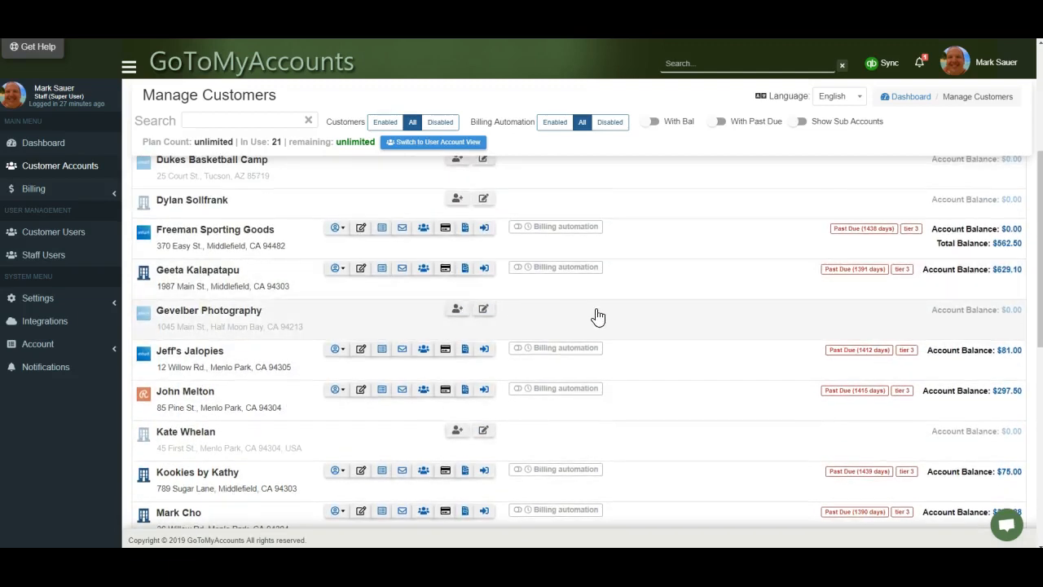
{"action": "scroll", "coordinate": [570, 310], "scroll_direction": "up", "scroll_amount": 2}
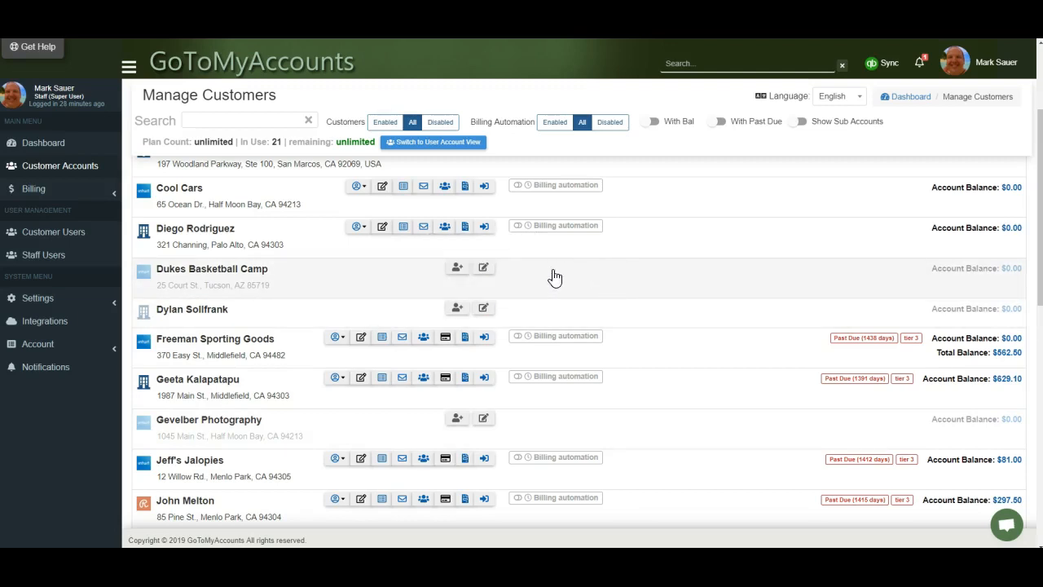
{"action": "scroll", "coordinate": [382, 361], "scroll_direction": "down", "scroll_amount": 4}
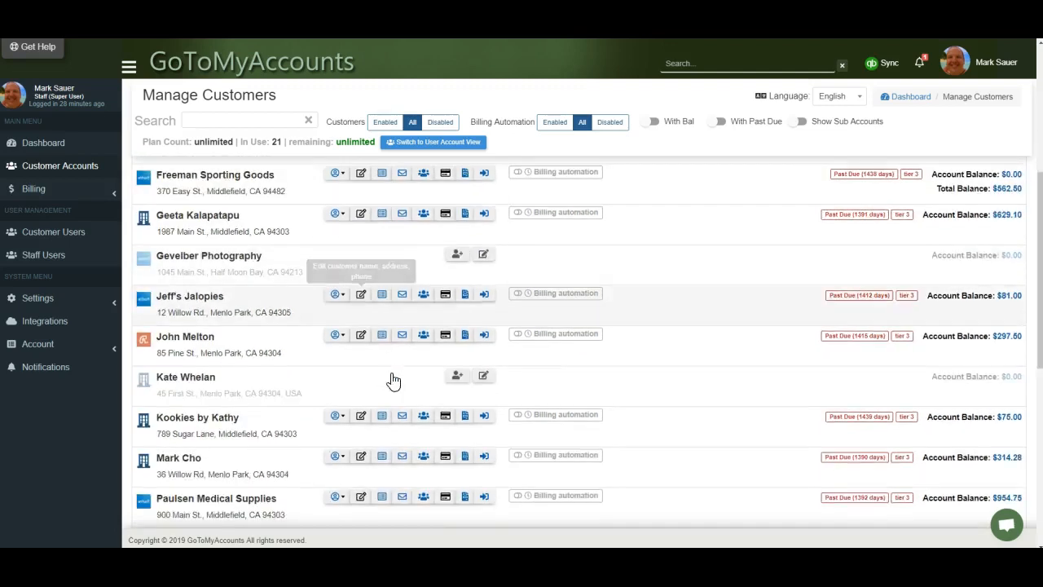
{"action": "scroll", "coordinate": [397, 334], "scroll_direction": "up", "scroll_amount": 4}
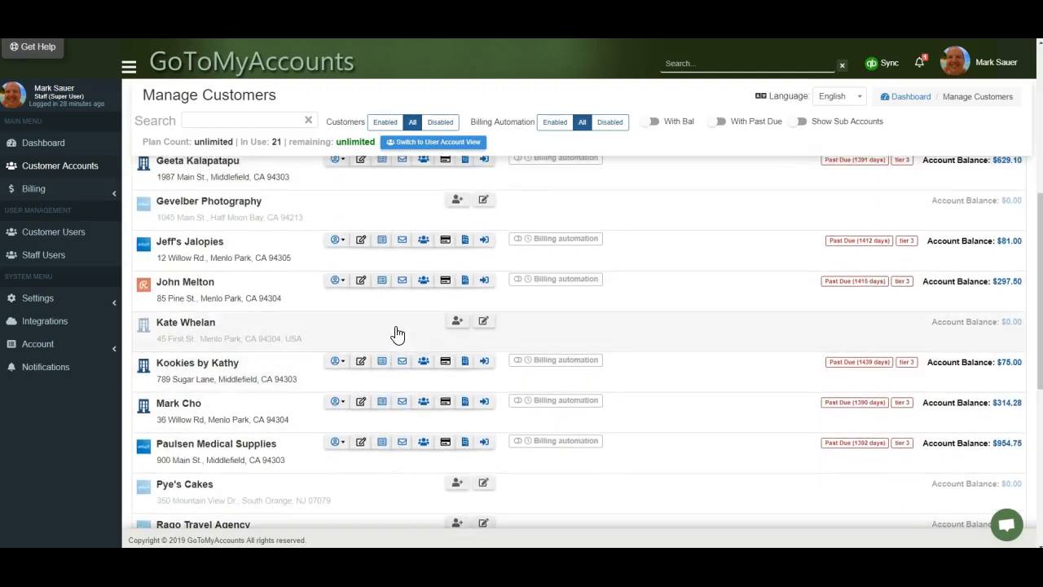
{"action": "scroll", "coordinate": [523, 368], "scroll_direction": "up", "scroll_amount": 3}
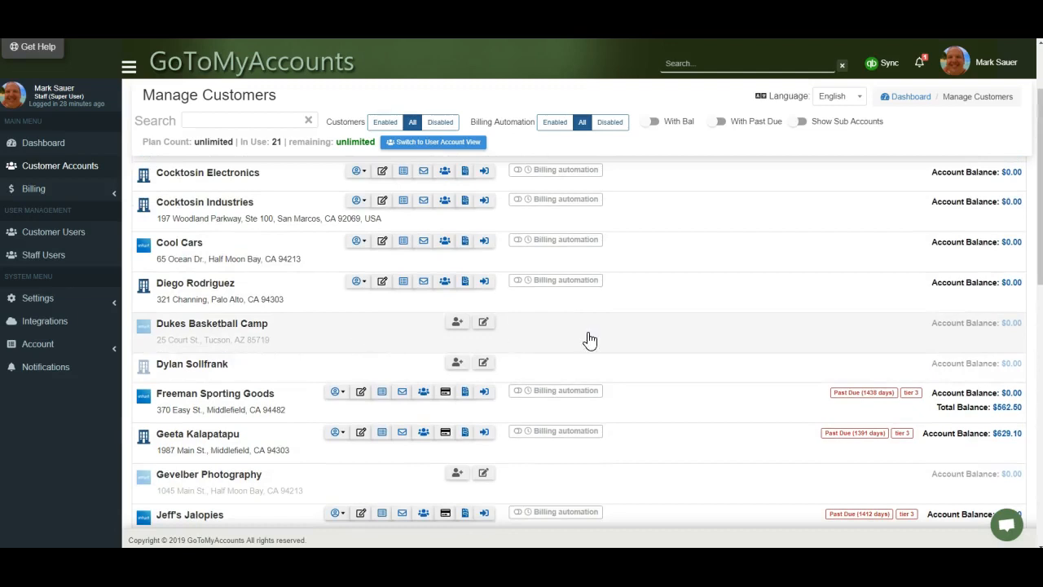
Examine Dukes Basketball Camp's name, phone numbers, billing address and shipping address, and leave the record without updating it.
{"action": "left_click", "coordinate": [483, 323]}
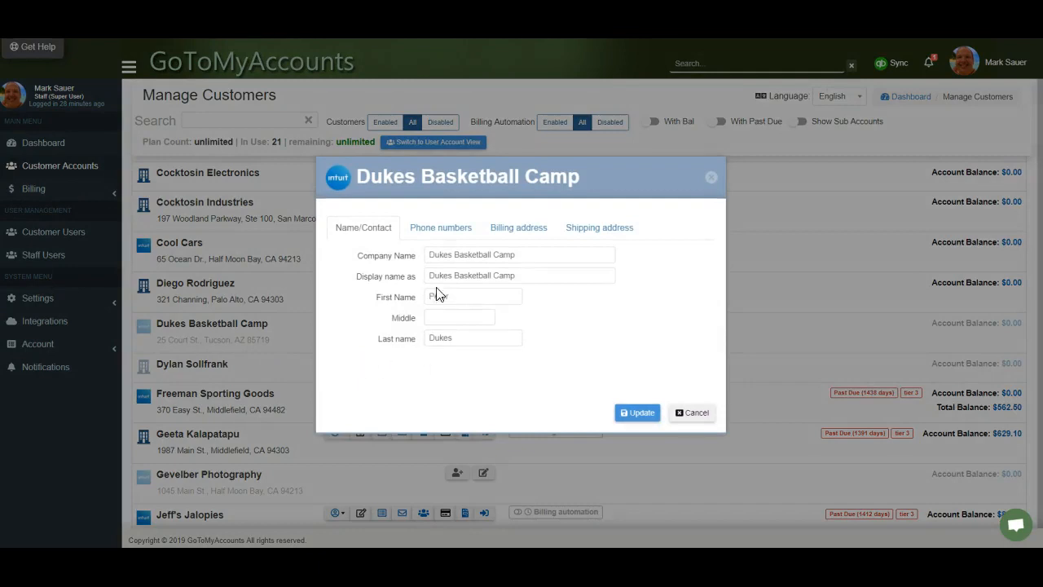
{"action": "left_click", "coordinate": [453, 231]}
{"action": "left_click", "coordinate": [524, 231]}
{"action": "left_click", "coordinate": [366, 231]}
{"action": "left_click", "coordinate": [464, 231]}
{"action": "left_click", "coordinate": [512, 232]}
{"action": "left_click", "coordinate": [592, 230]}
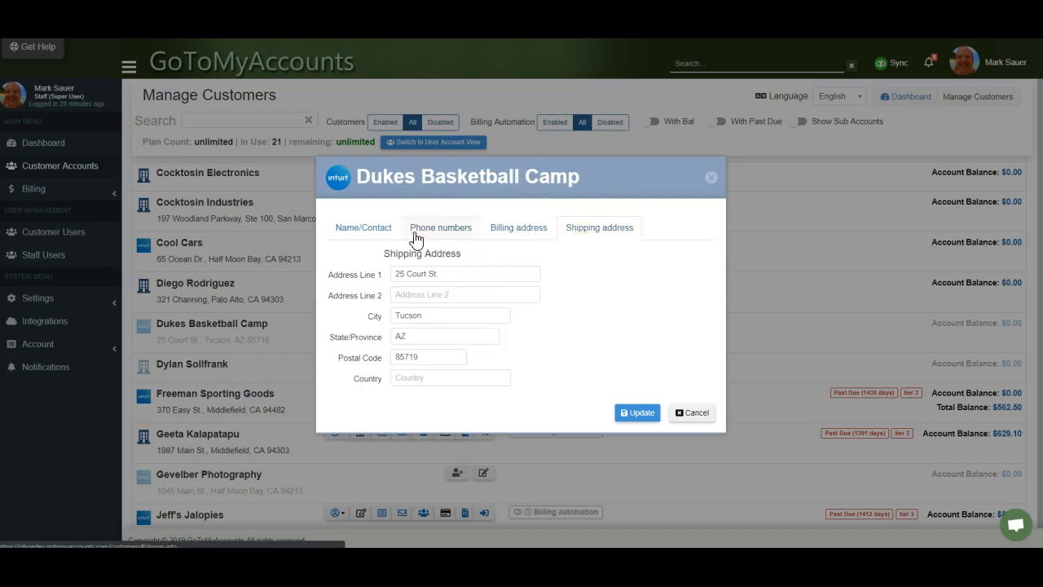
{"action": "left_click", "coordinate": [371, 235]}
{"action": "left_click", "coordinate": [692, 412]}
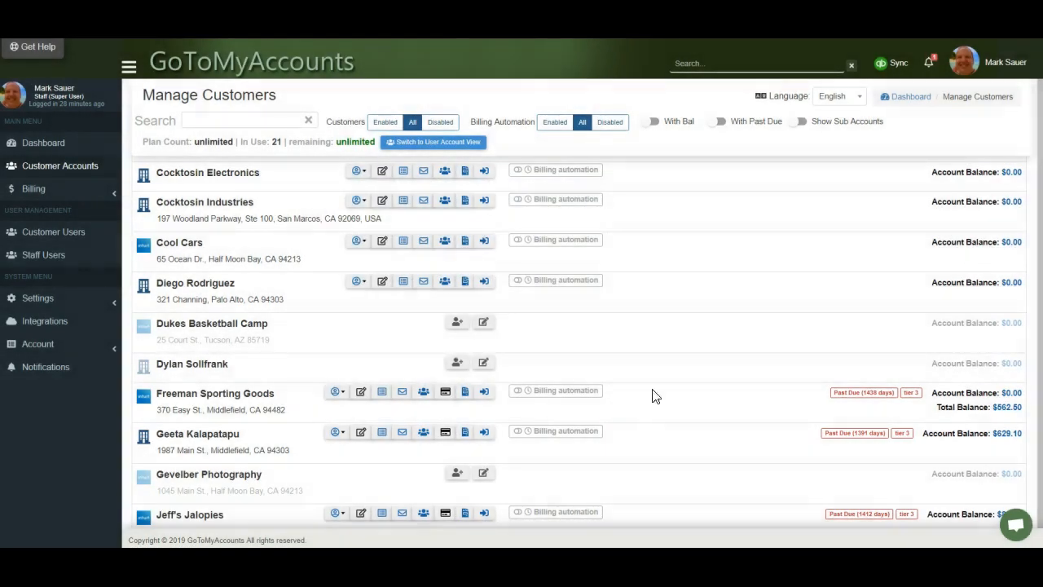
Check the Dukes Basketball Camp contact, phone and address details once more and leave them unedited.
{"action": "left_click", "coordinate": [483, 324]}
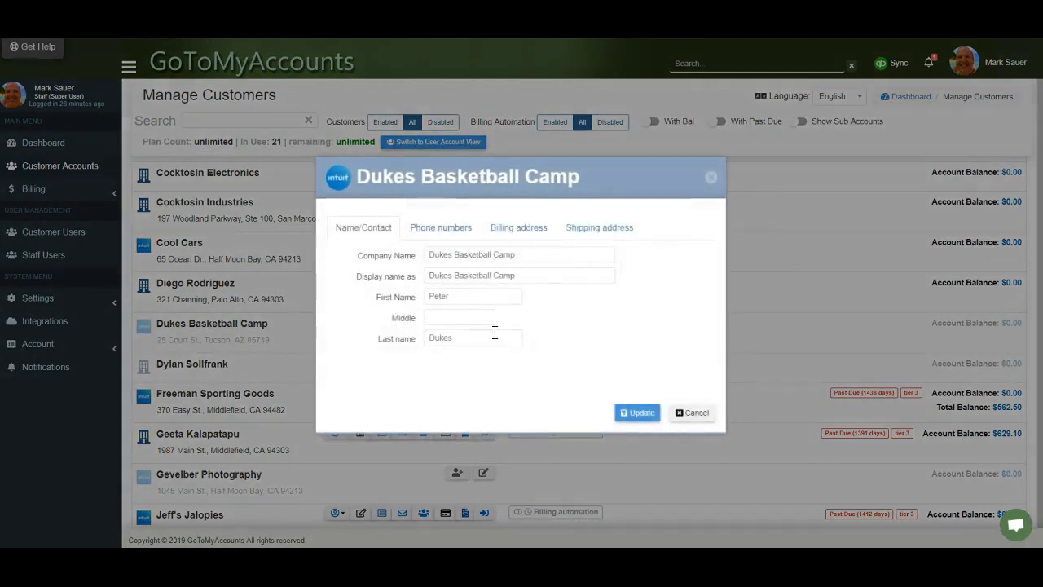
{"action": "left_click", "coordinate": [691, 412]}
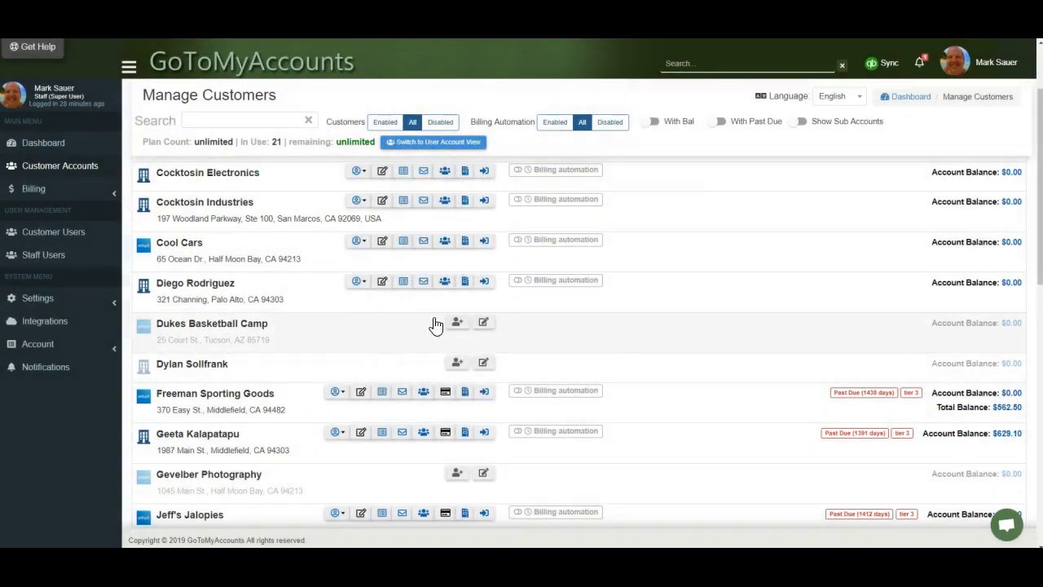
{"action": "left_click", "coordinate": [483, 325]}
{"action": "left_click", "coordinate": [441, 230]}
{"action": "left_click", "coordinate": [494, 229]}
{"action": "left_click", "coordinate": [583, 230]}
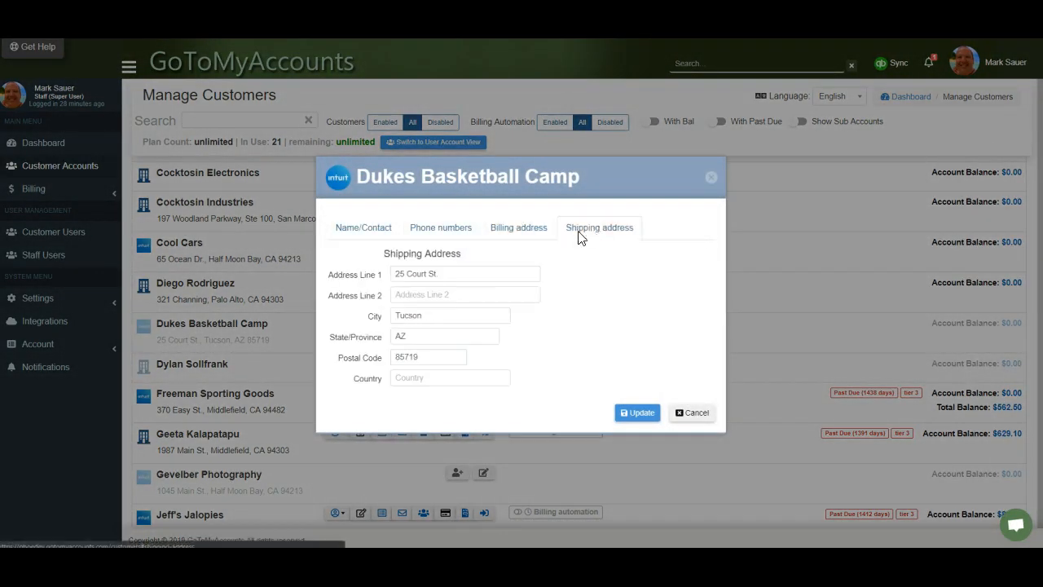
{"action": "left_click", "coordinate": [453, 232]}
{"action": "left_click", "coordinate": [370, 228]}
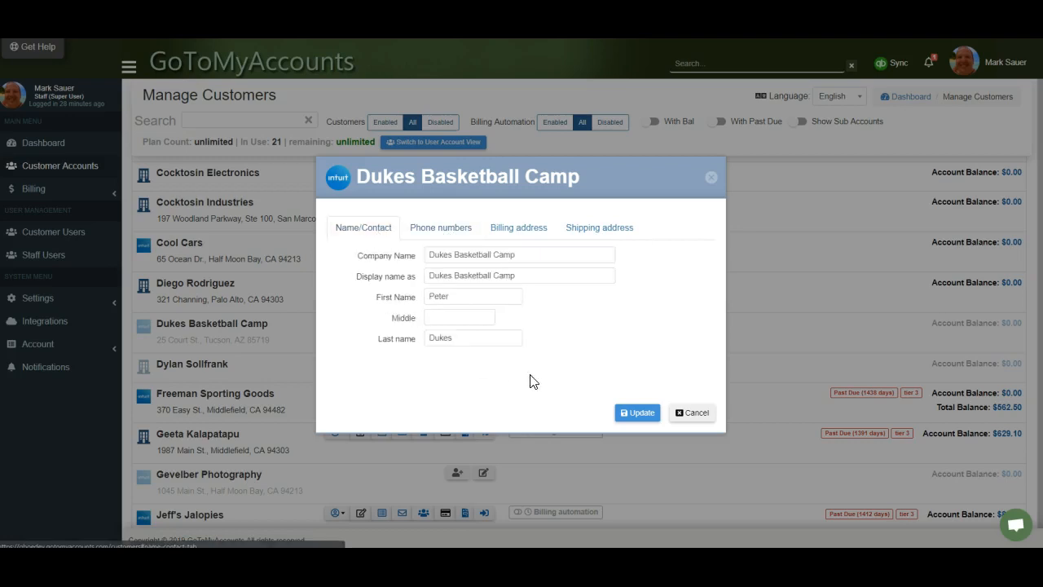
{"action": "left_click", "coordinate": [677, 413]}
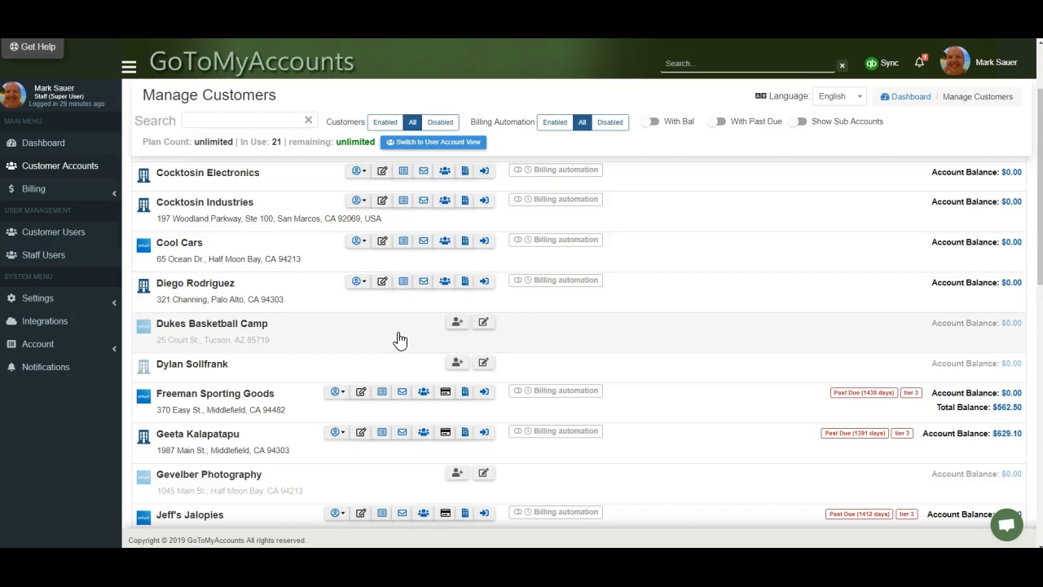
Inspect the Enable Customer options offered for Dukes Basketball Camp and leave without enabling the account.
{"action": "left_click", "coordinate": [457, 322]}
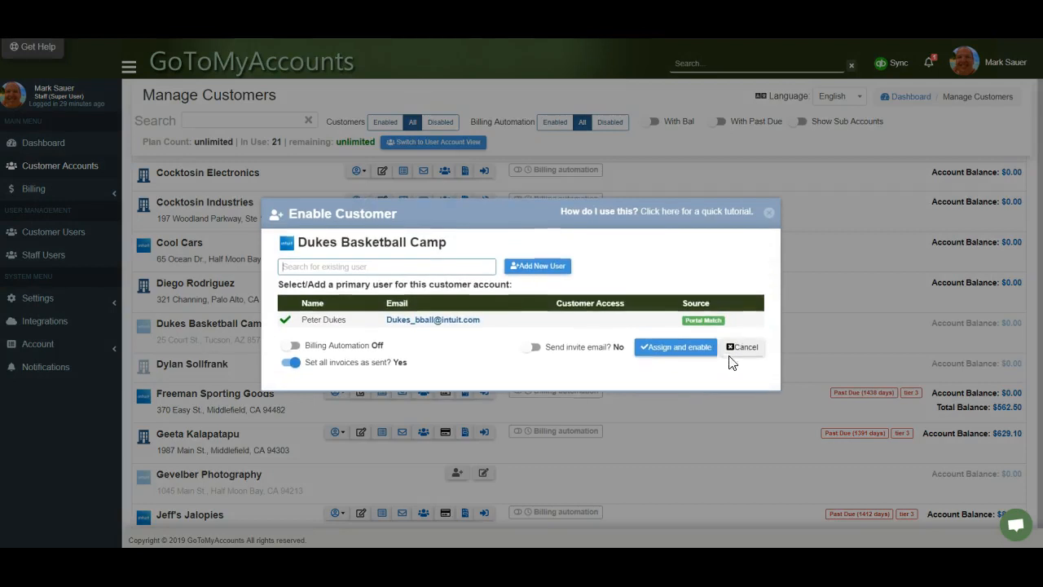
{"action": "left_click", "coordinate": [741, 350]}
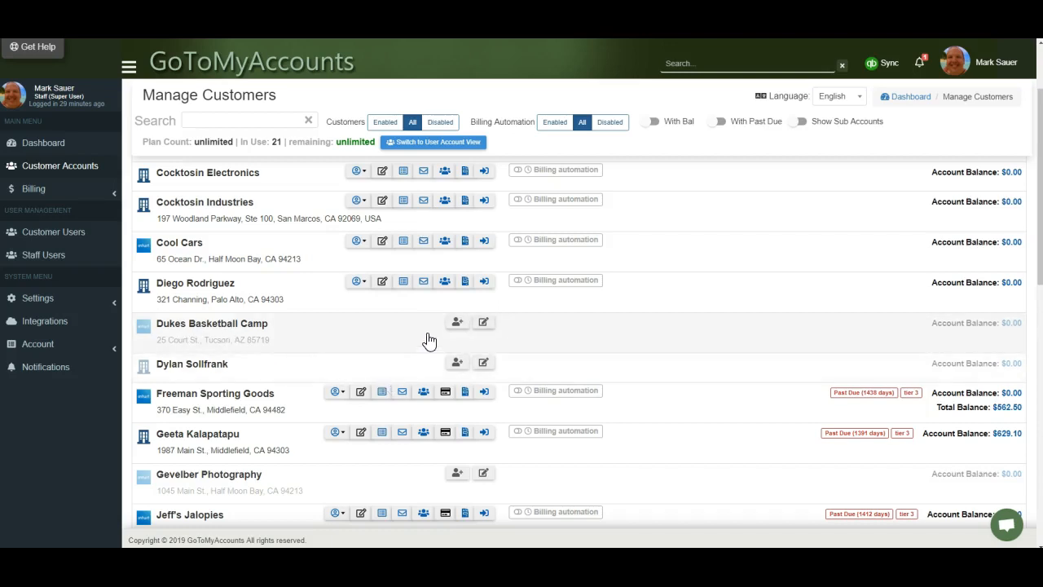
{"action": "left_click", "coordinate": [457, 321]}
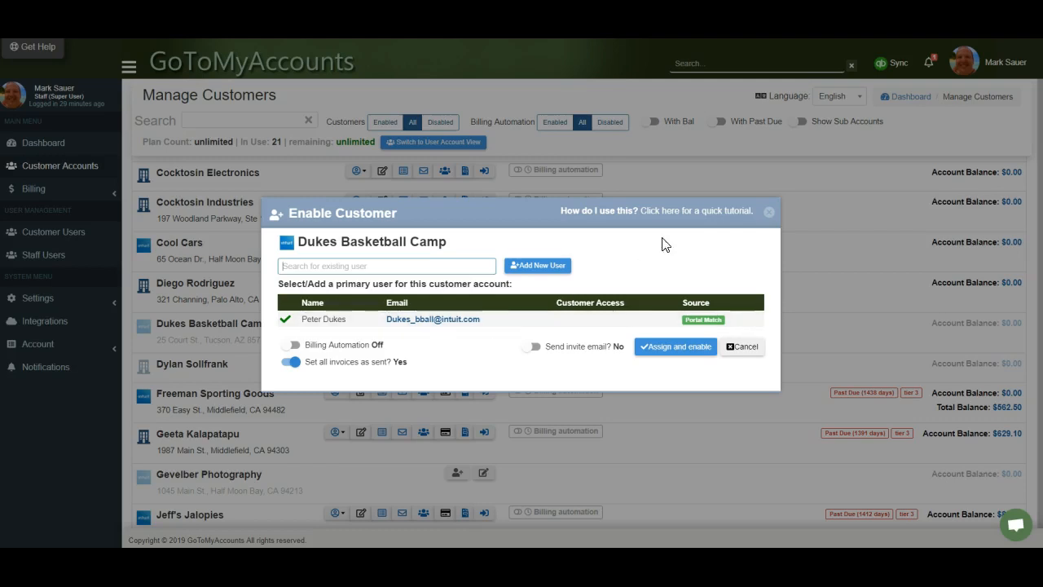
{"action": "left_click", "coordinate": [744, 347]}
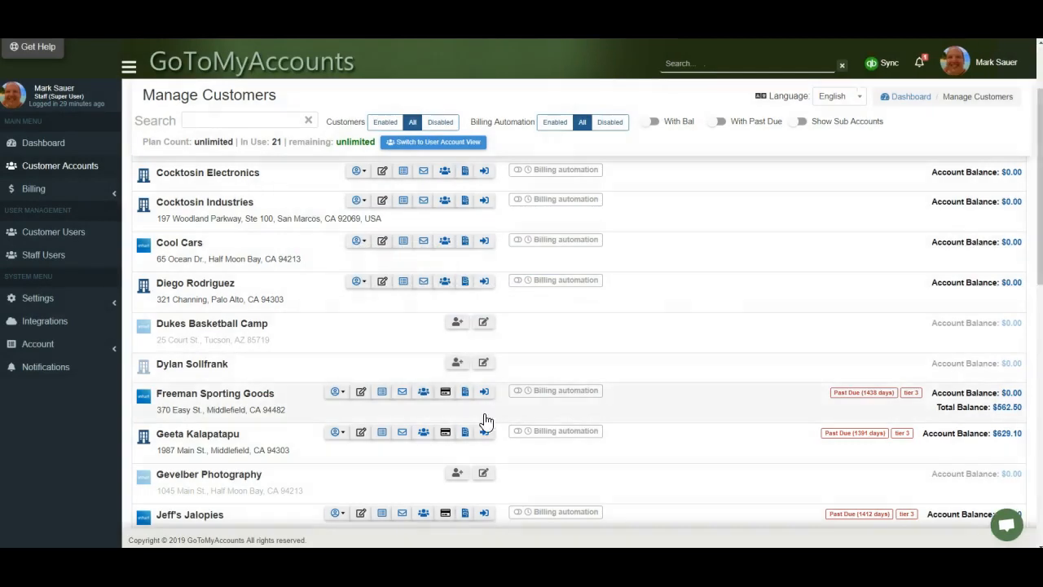
Open the Enable Customer settings for Dukes Basketball Camp, keeping Billing Automation off and all invoices set as sent.
{"action": "left_click", "coordinate": [392, 334]}
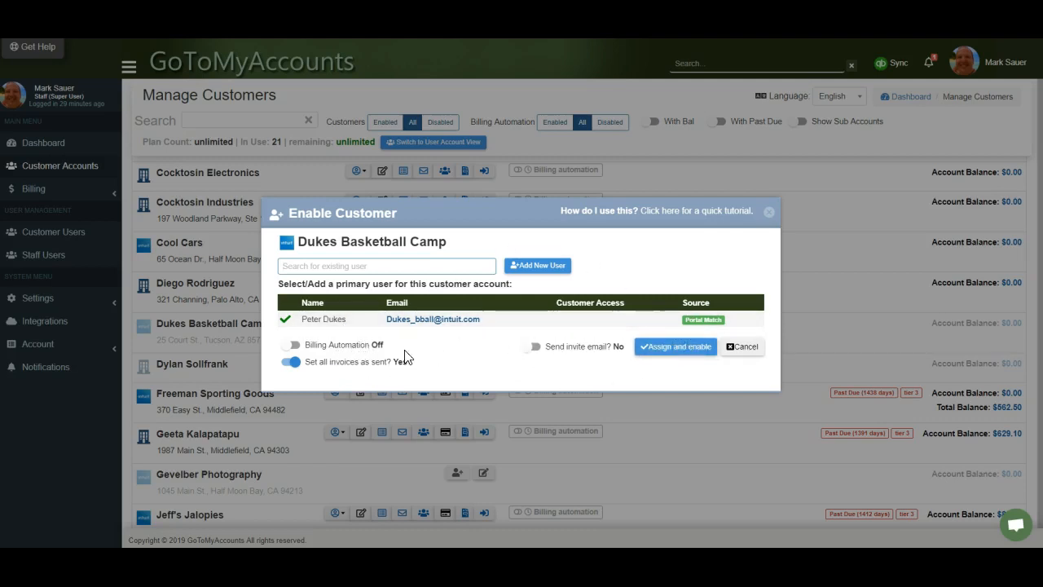
{"action": "left_click", "coordinate": [349, 370]}
{"action": "left_click", "coordinate": [333, 371]}
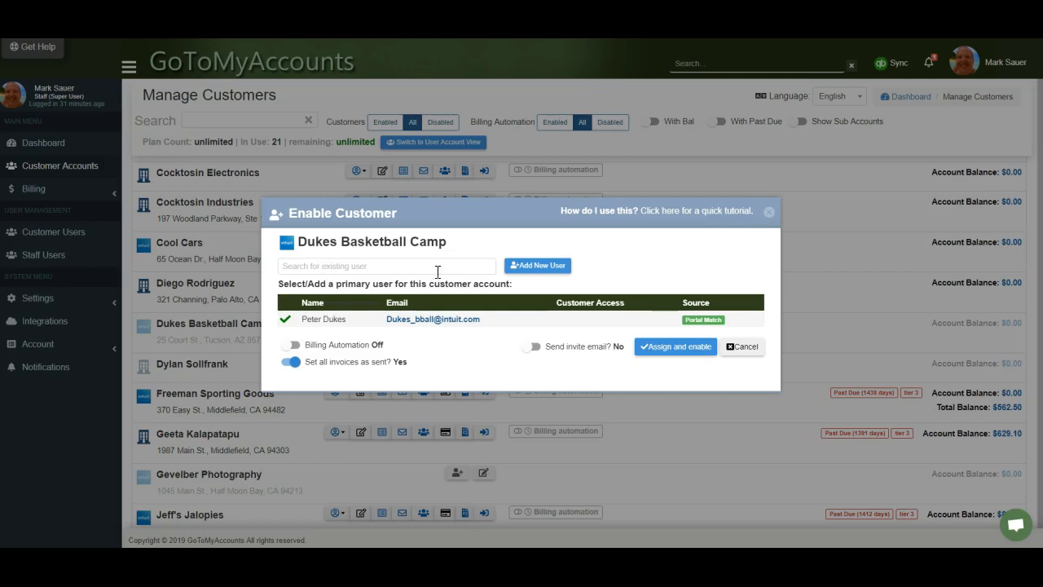
Search the existing users by first name and choose the first match as Dukes Basketball Camp's primary user.
{"action": "left_click", "coordinate": [402, 265]}
{"action": "type", "text": "john"}
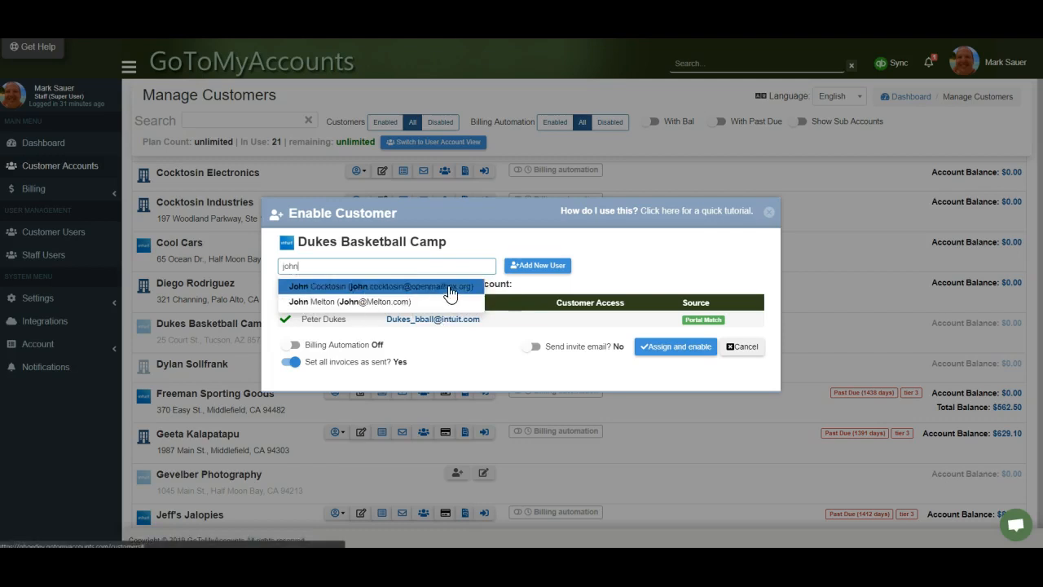
{"action": "left_click", "coordinate": [443, 286]}
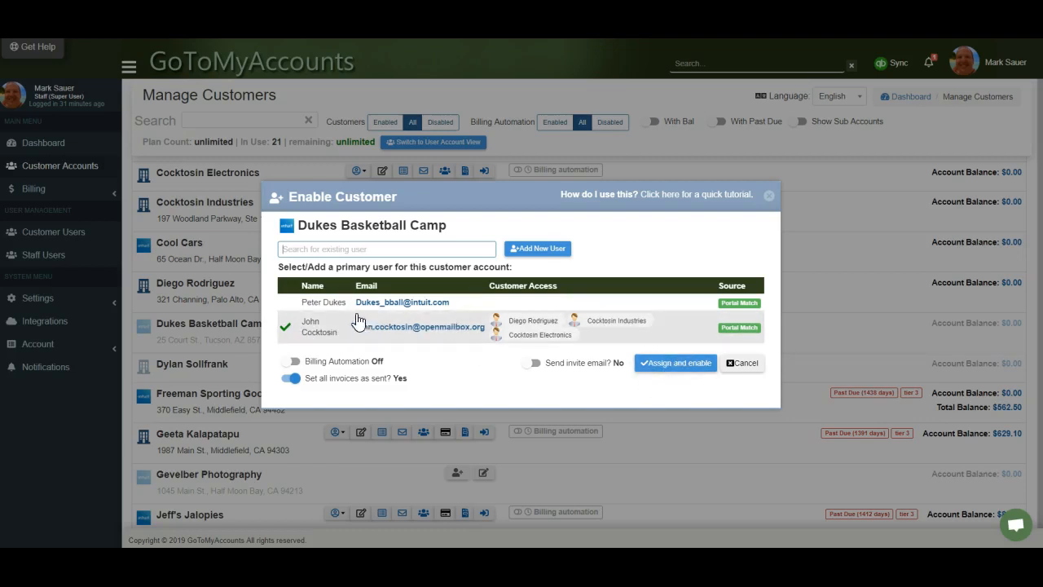
Select the customer's own contact as the primary user, and assign and enable Dukes Basketball Camp without an invite email.
{"action": "left_click", "coordinate": [303, 307]}
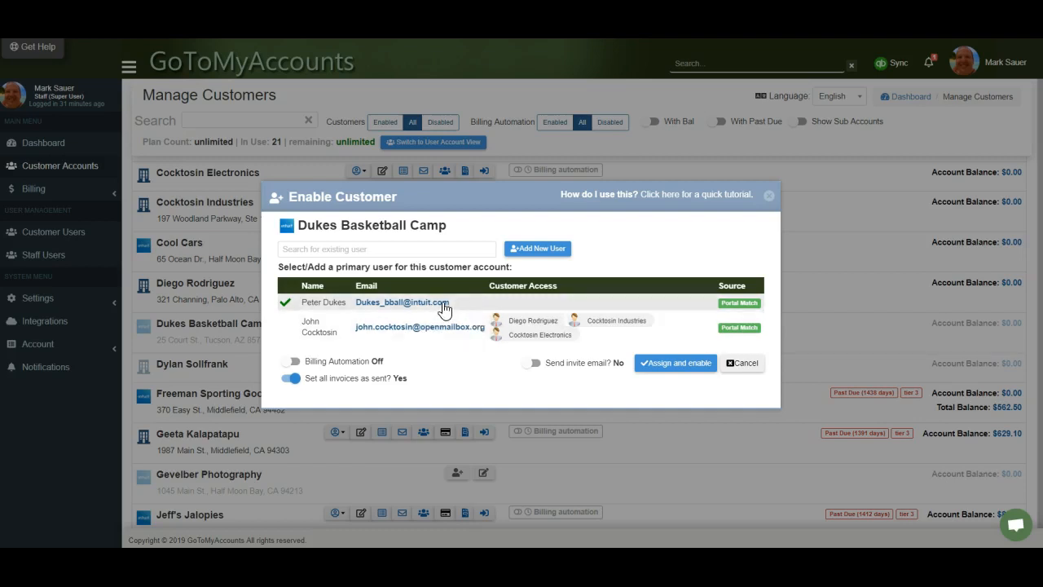
{"action": "left_click", "coordinate": [657, 366]}
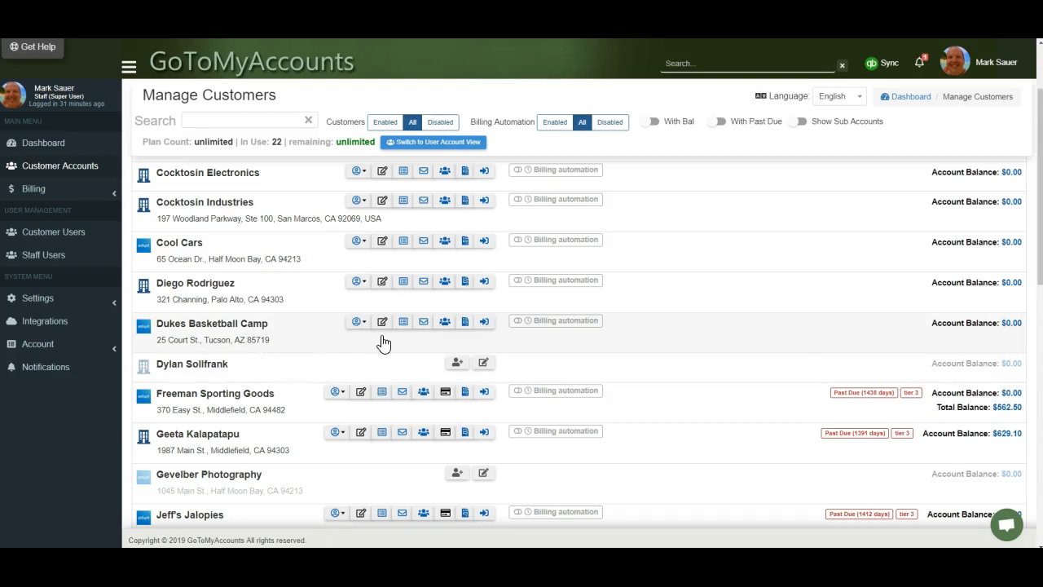
Open Dukes Basketball Camp's user list and switch the primary user's Billing Notifications permission off and back on.
{"action": "left_click", "coordinate": [445, 326]}
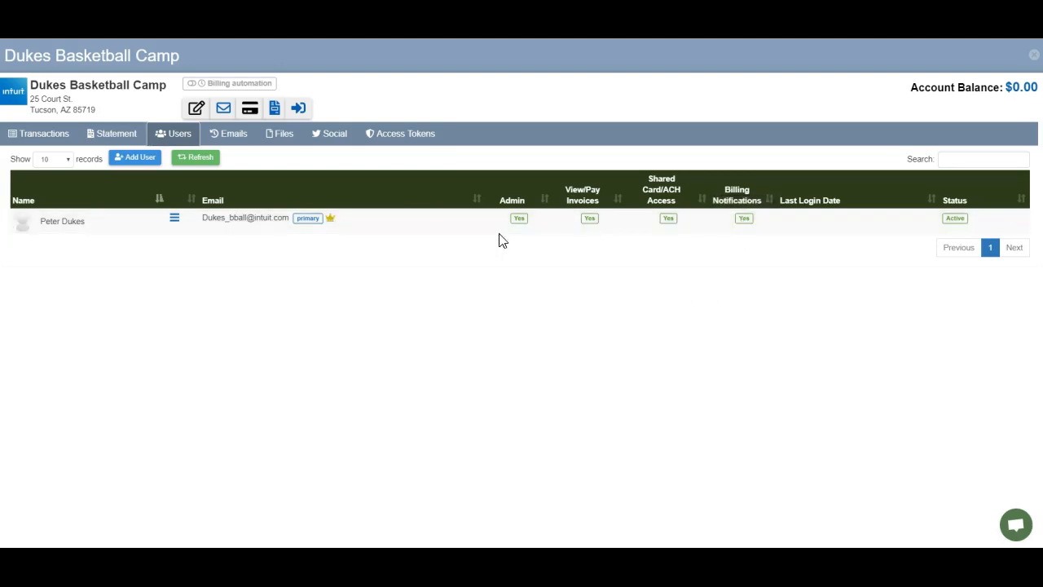
{"action": "left_click", "coordinate": [744, 218]}
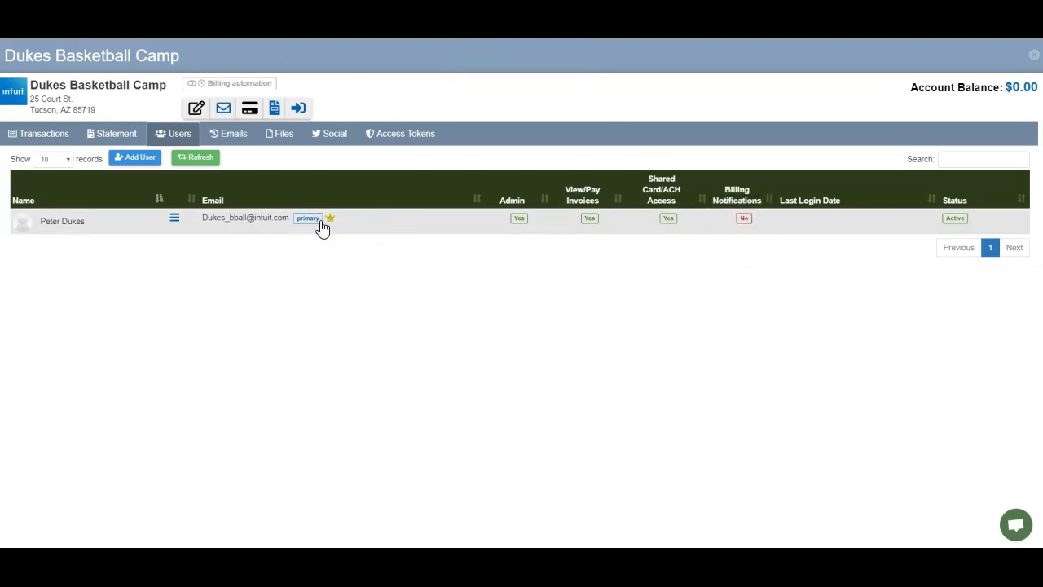
{"action": "left_click", "coordinate": [735, 226]}
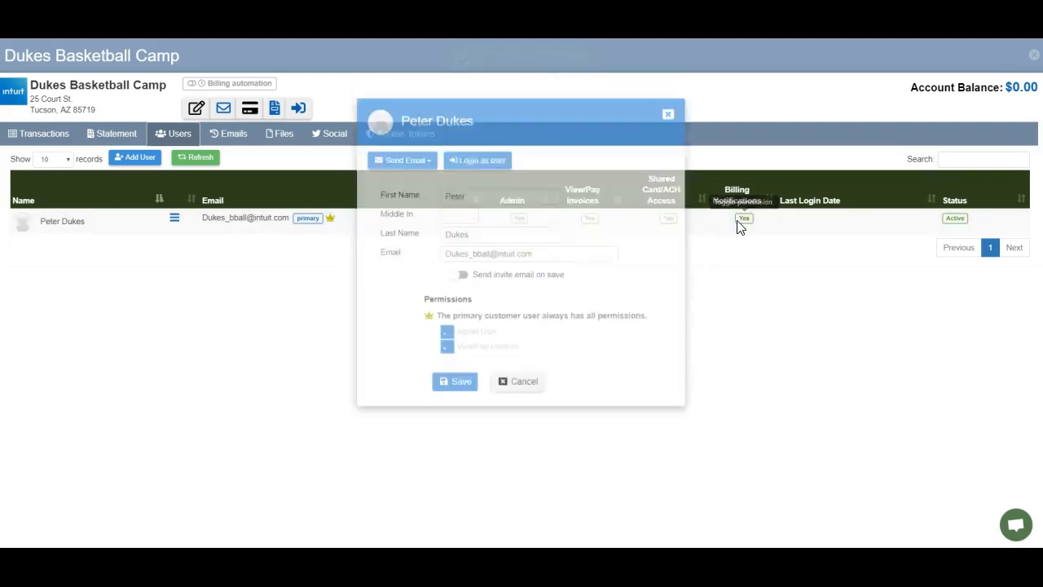
{"action": "left_click", "coordinate": [531, 427]}
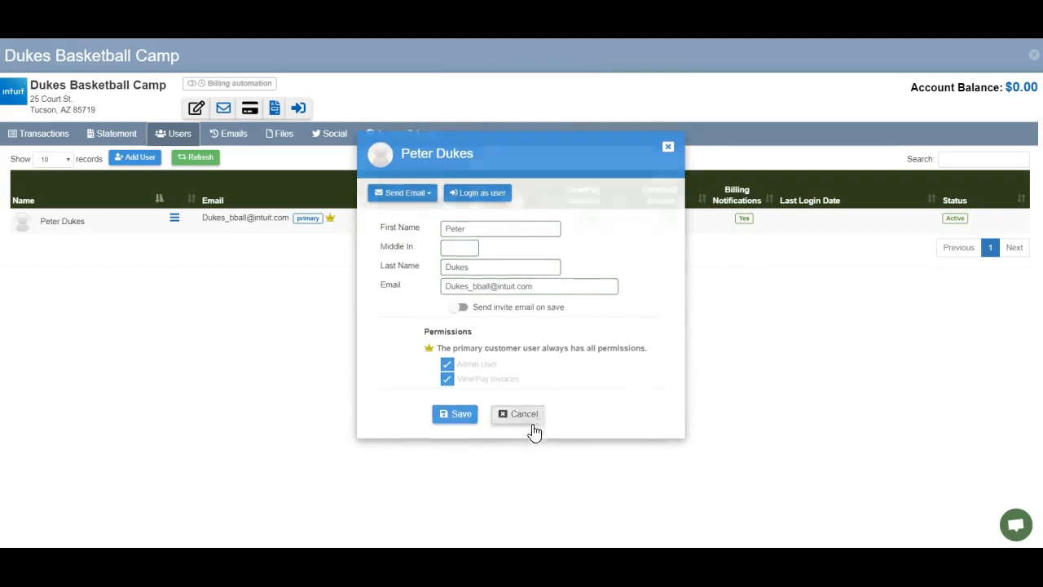
{"action": "left_click", "coordinate": [744, 227]}
{"action": "left_click", "coordinate": [193, 159]}
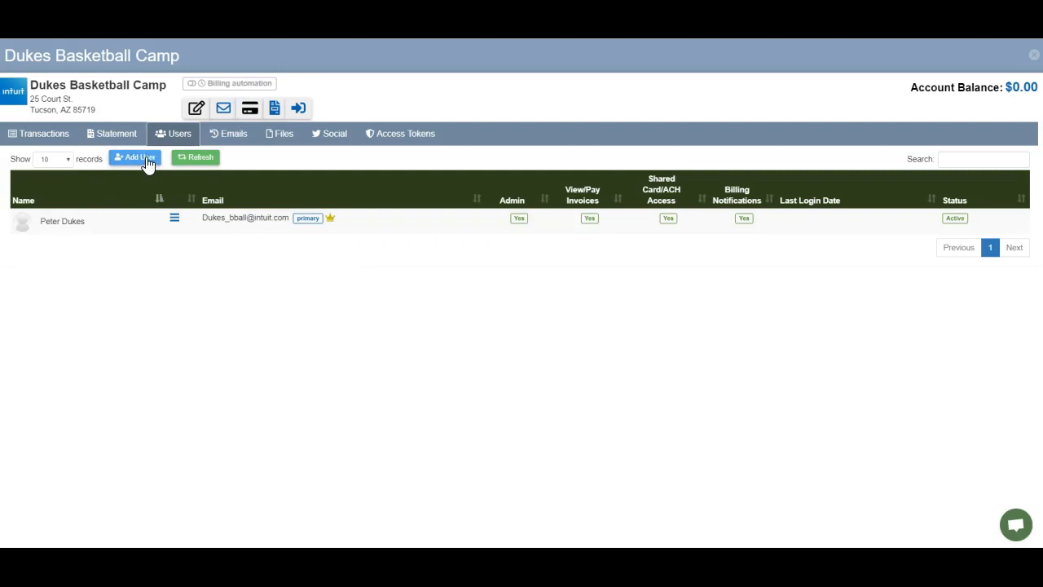
Search existing users by first name and add the first match to Dukes Basketball Camp with Admin User and View/Pay Invoices permissions, without an invite email.
{"action": "left_click", "coordinate": [136, 157]}
{"action": "type", "text": "john"}
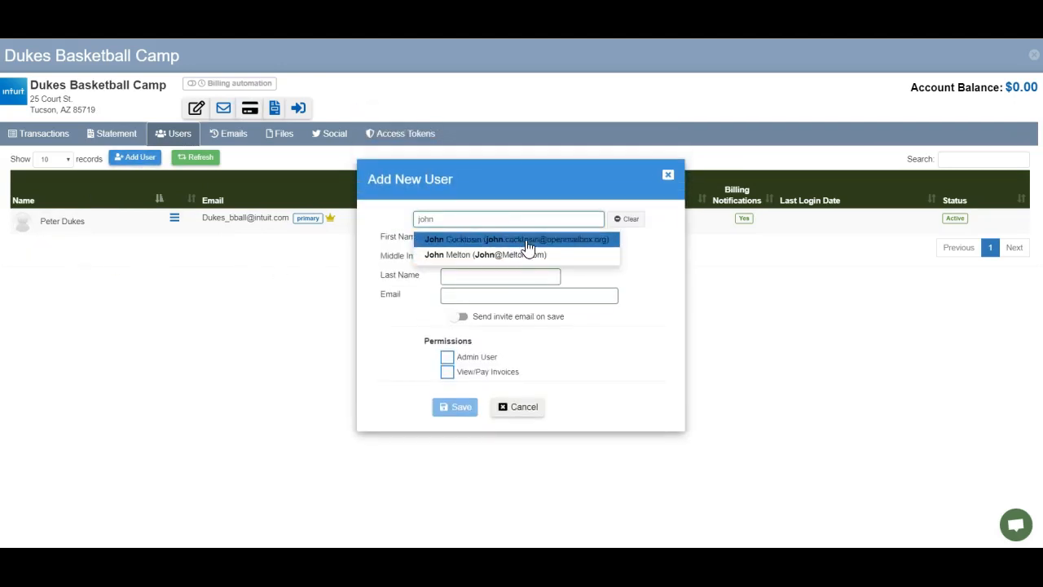
{"action": "left_click", "coordinate": [529, 245]}
{"action": "left_click", "coordinate": [466, 385]}
{"action": "left_click", "coordinate": [481, 400]}
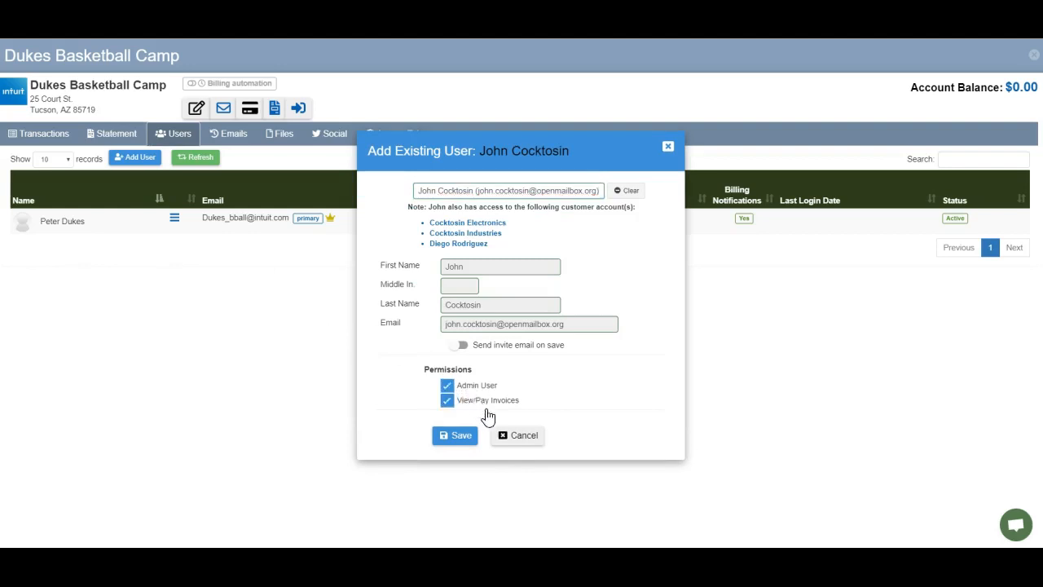
{"action": "left_click", "coordinate": [461, 437]}
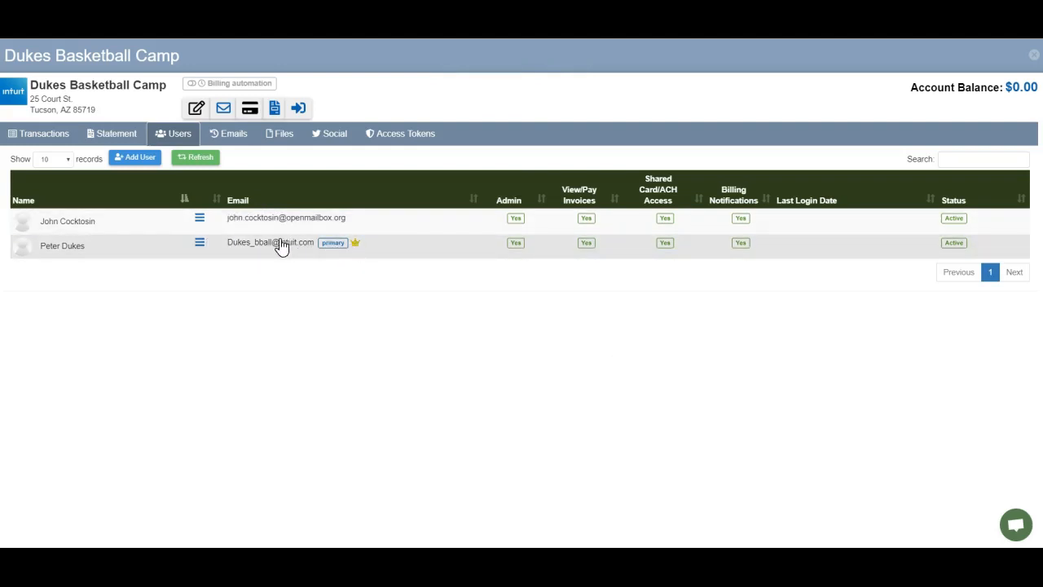
Review the added user's details without changing them, and log in to the customer portal as that user.
{"action": "left_click", "coordinate": [408, 229]}
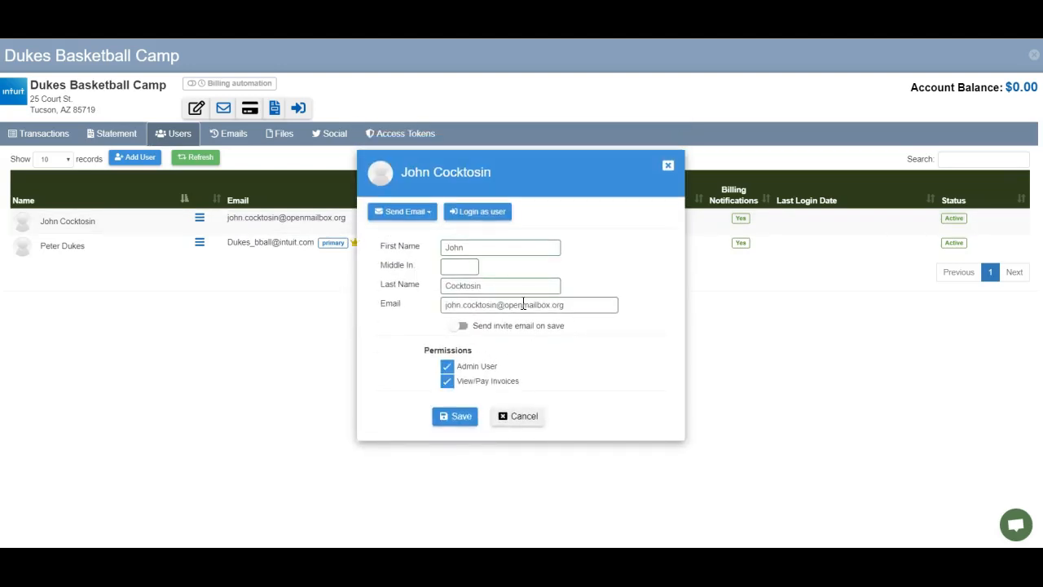
{"action": "left_click", "coordinate": [527, 418]}
{"action": "left_click", "coordinate": [199, 220]}
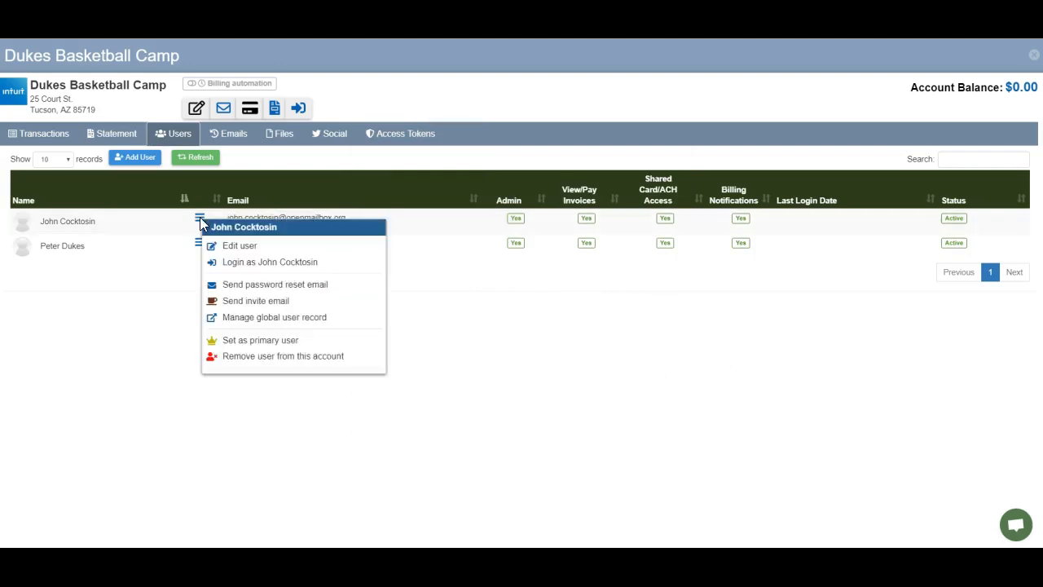
{"action": "left_click", "coordinate": [252, 262]}
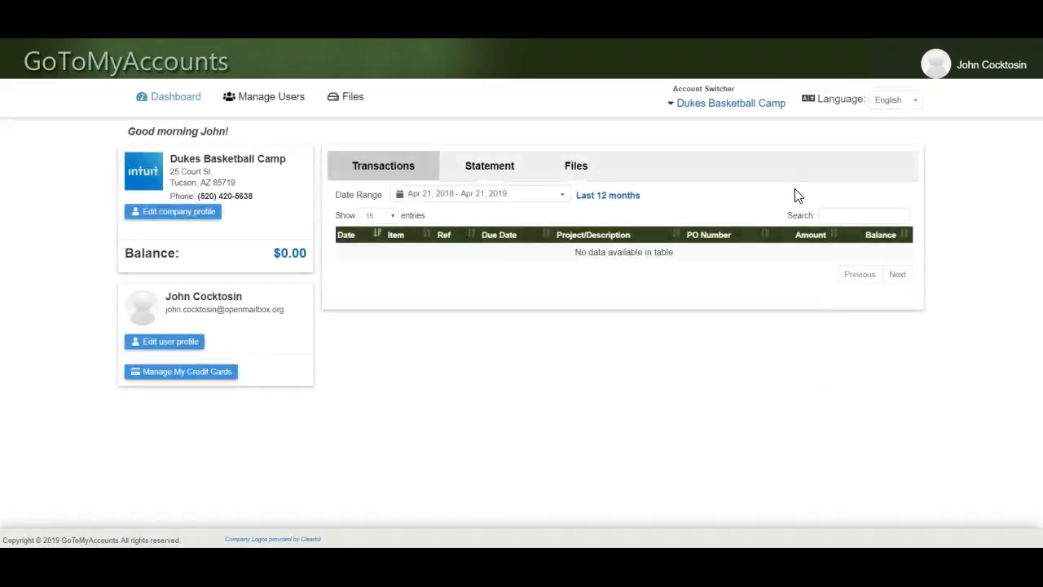
Examine the customer accounts offered in the added user's Account Switcher, and return to the staff session.
{"action": "left_click", "coordinate": [743, 107]}
{"action": "left_click", "coordinate": [583, 294]}
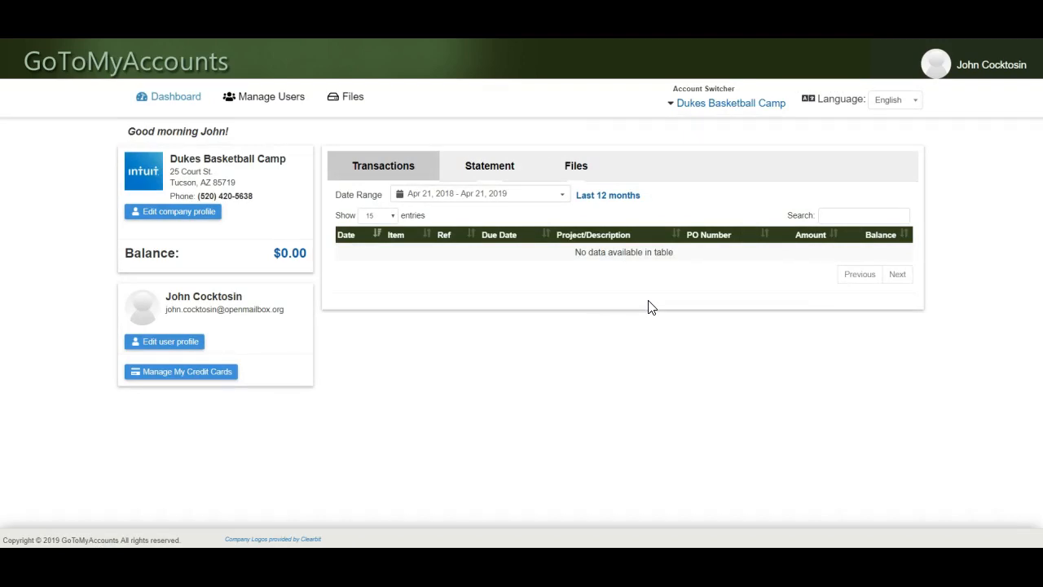
{"action": "left_click", "coordinate": [717, 106]}
{"action": "left_click", "coordinate": [733, 280]}
{"action": "left_click", "coordinate": [713, 107]}
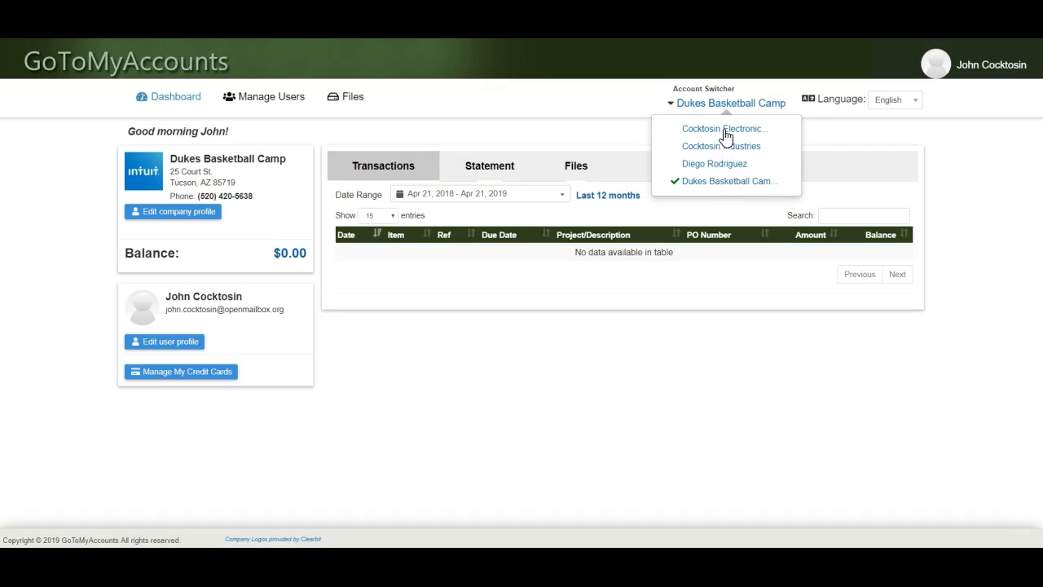
{"action": "left_click", "coordinate": [974, 65]}
{"action": "left_click", "coordinate": [910, 216]}
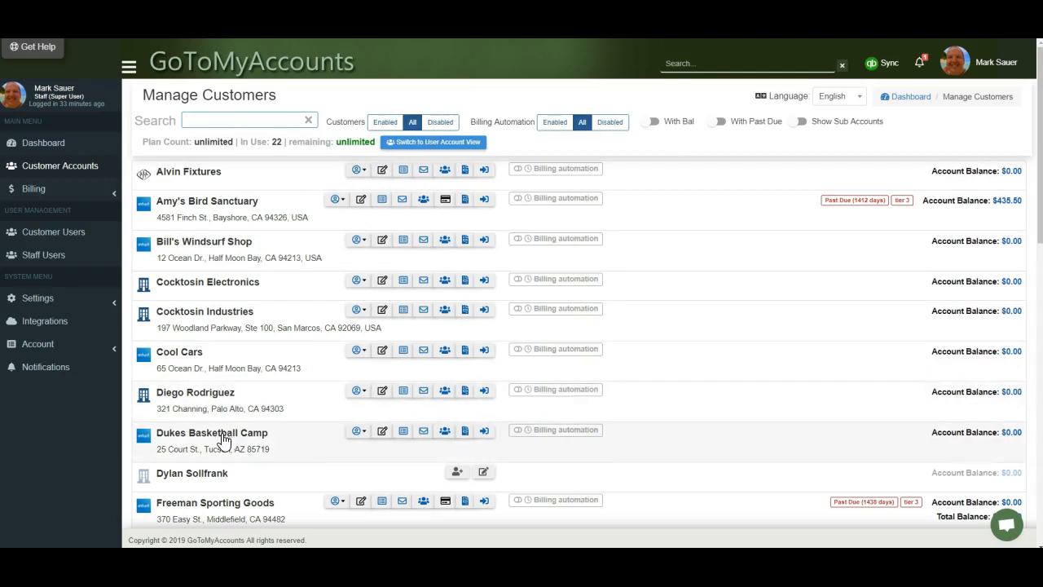
Open Dukes Basketball Camp's user list from the customer list and go to the added user's global user record.
{"action": "left_click", "coordinate": [444, 432]}
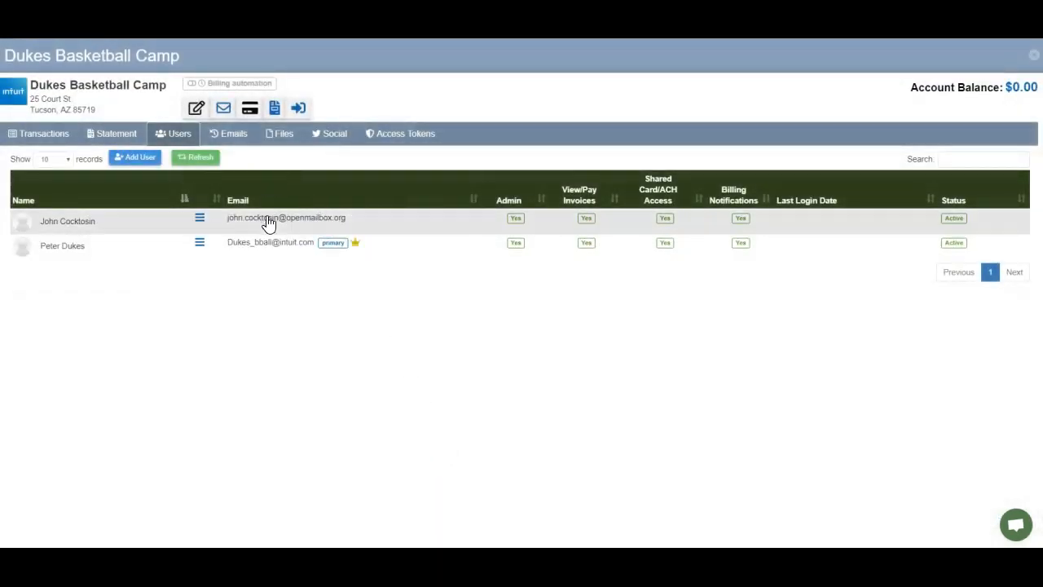
{"action": "left_click", "coordinate": [200, 220]}
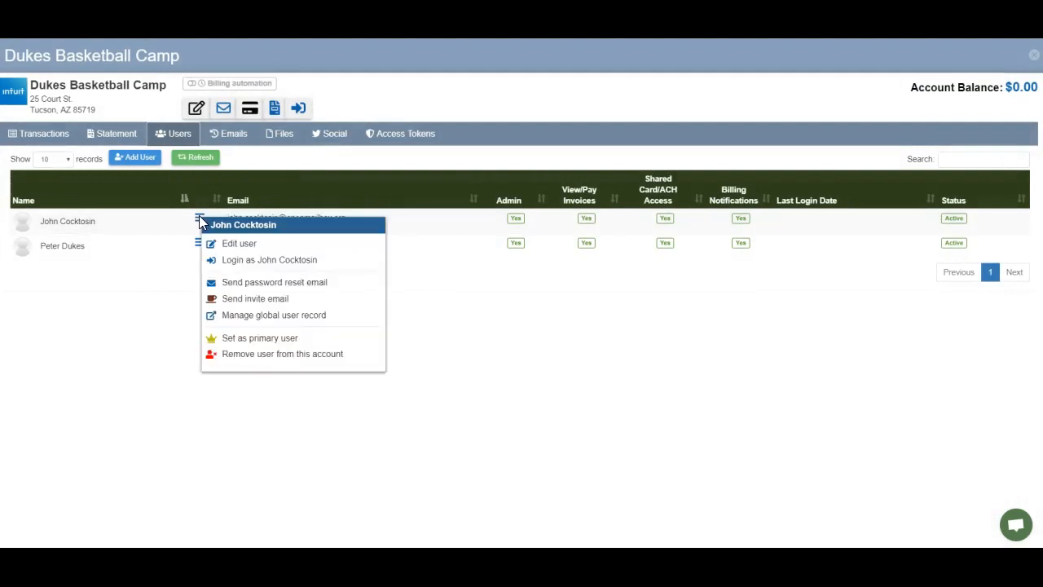
{"action": "left_click", "coordinate": [281, 317]}
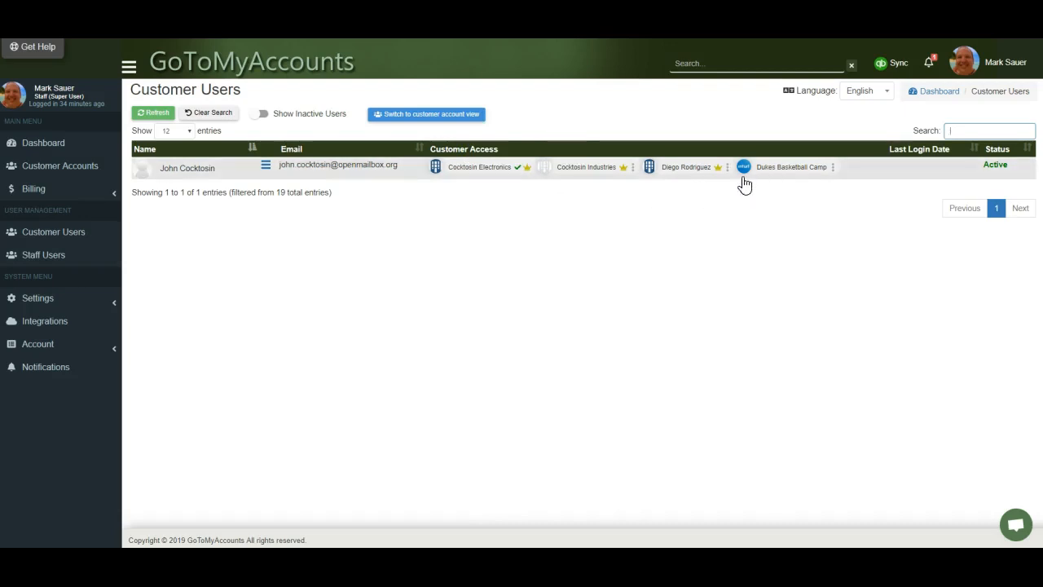
Review Dukes Basketball Camp's user list and the actions available for the added user, and return to the Customer Users list.
{"action": "left_click", "coordinate": [785, 172]}
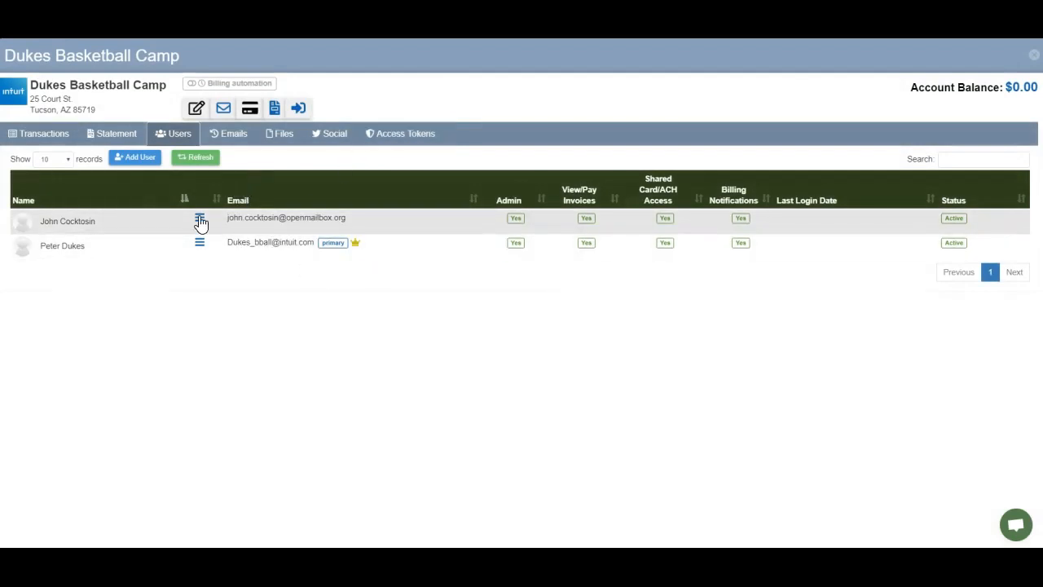
{"action": "left_click", "coordinate": [199, 220]}
{"action": "left_click", "coordinate": [199, 219]}
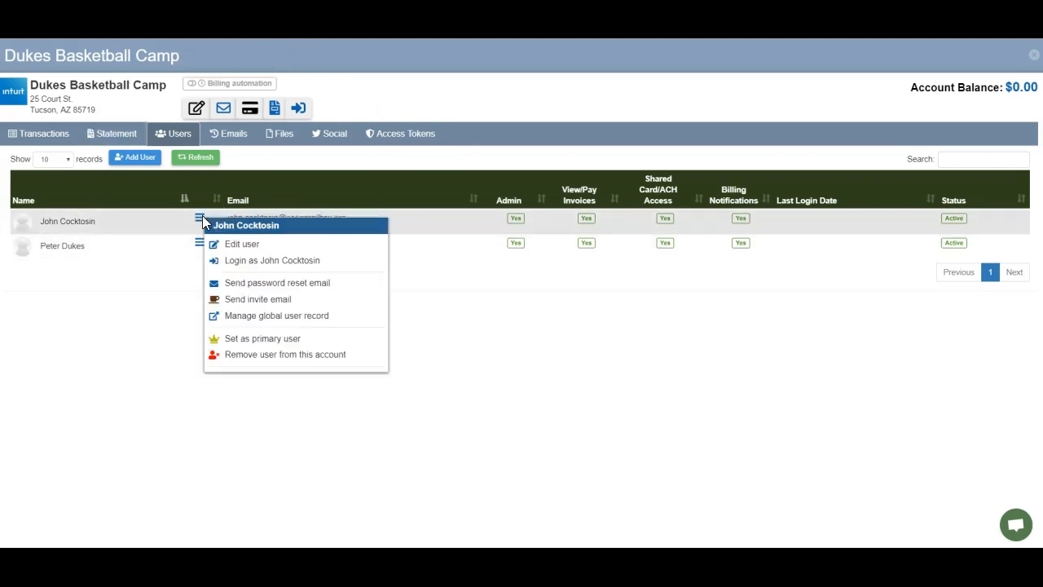
{"action": "left_click", "coordinate": [819, 51]}
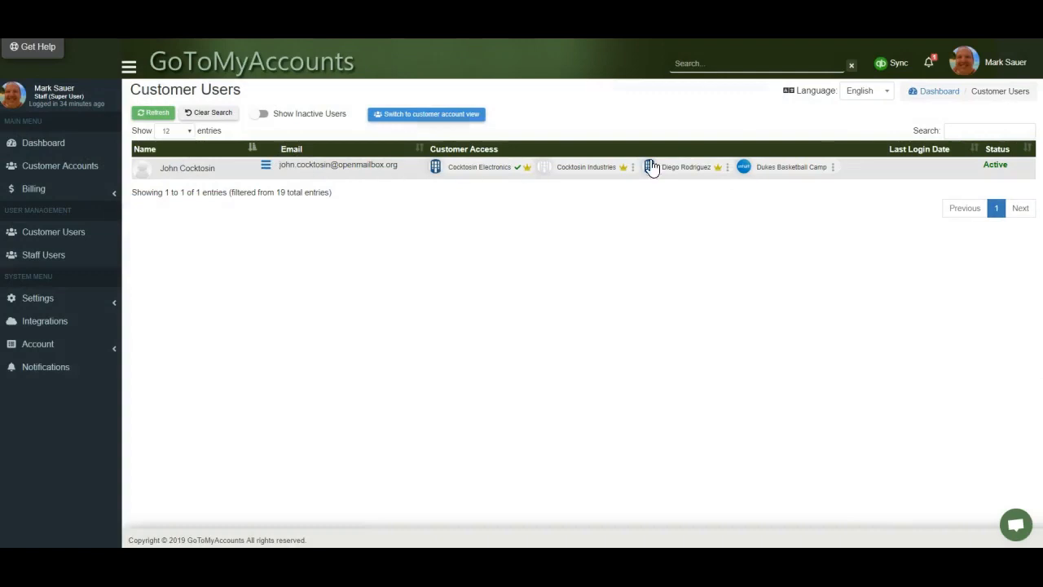
Review the actions available for the global user record and log in to the customer portal as that user.
{"action": "left_click", "coordinate": [267, 168]}
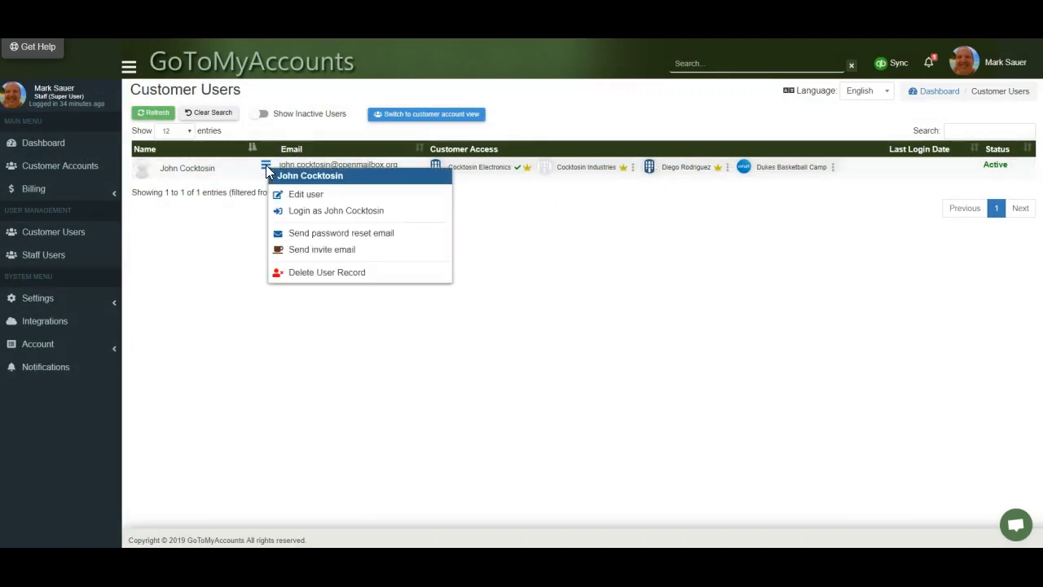
{"action": "left_click", "coordinate": [570, 304]}
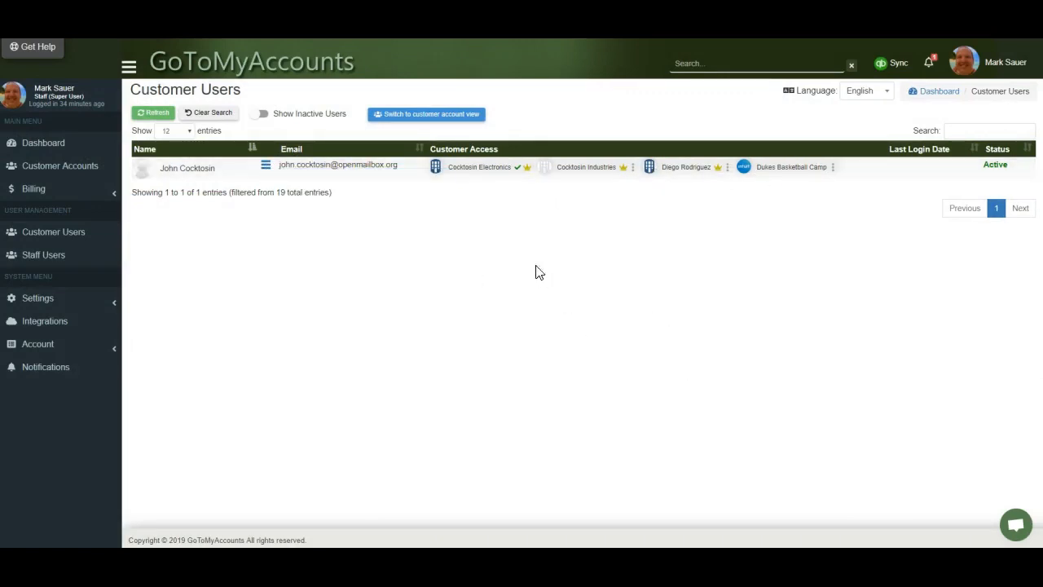
{"action": "left_click", "coordinate": [267, 168]}
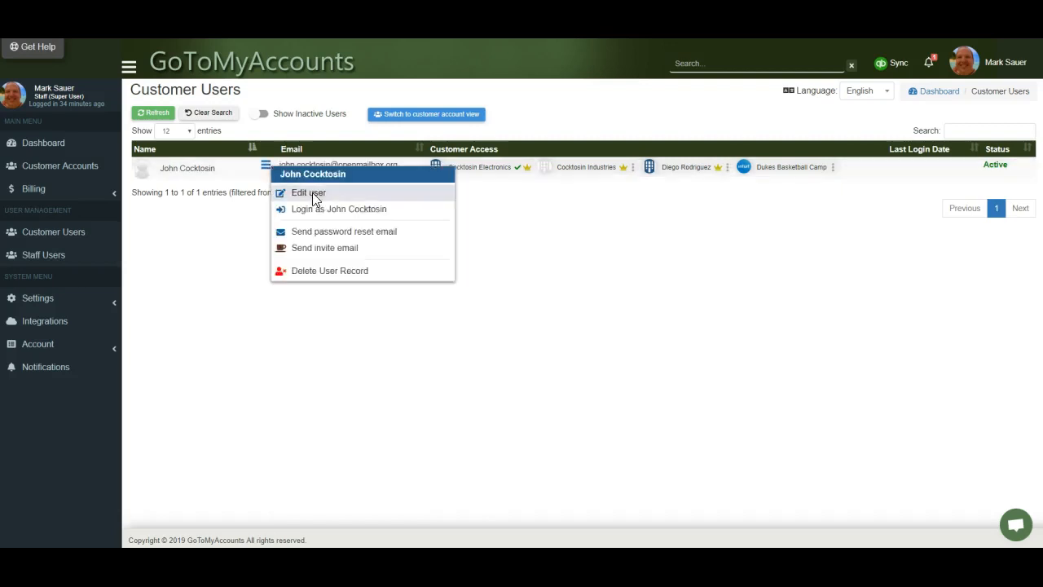
{"action": "left_click", "coordinate": [340, 210]}
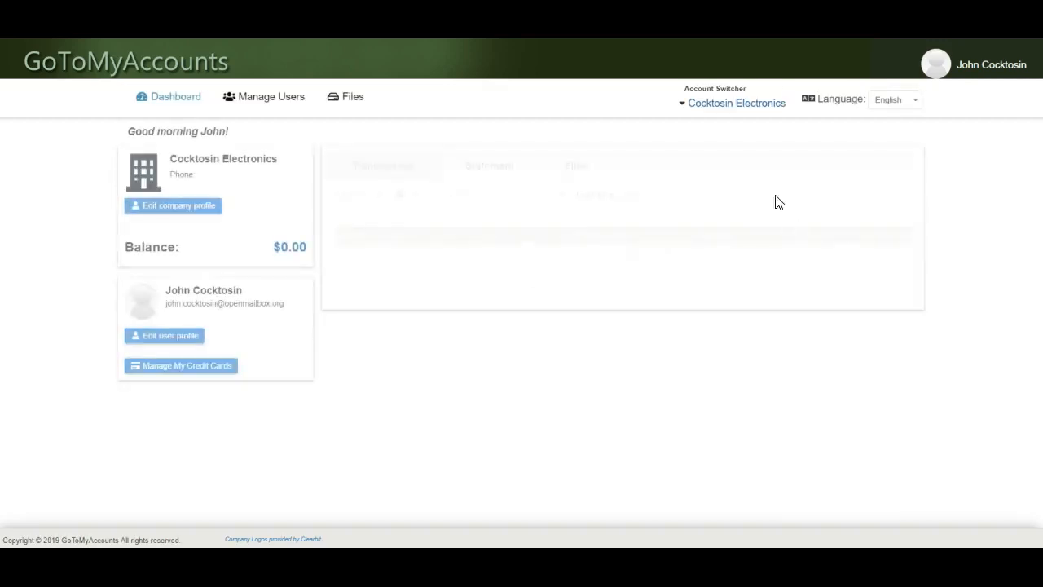
Examine which account the portal opens by default and which others the Account Switcher offers, and return to the staff session.
{"action": "left_click", "coordinate": [744, 106]}
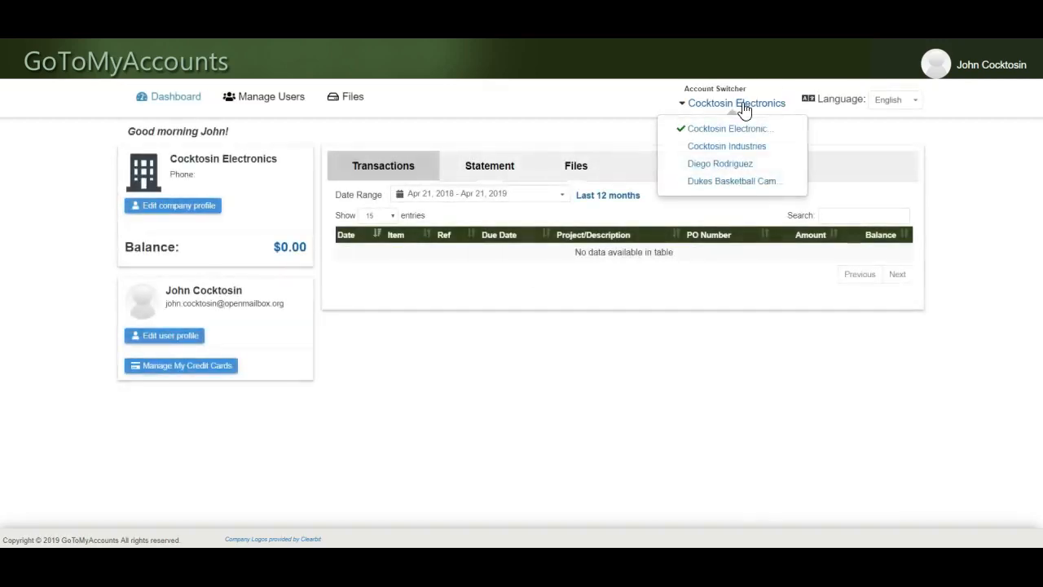
{"action": "left_click", "coordinate": [824, 99]}
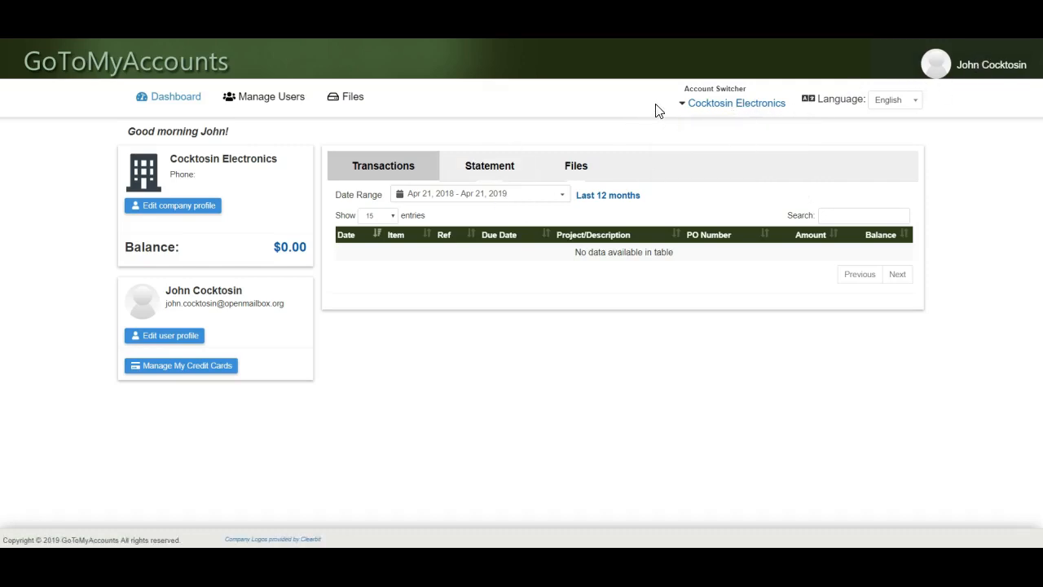
{"action": "left_click", "coordinate": [739, 105]}
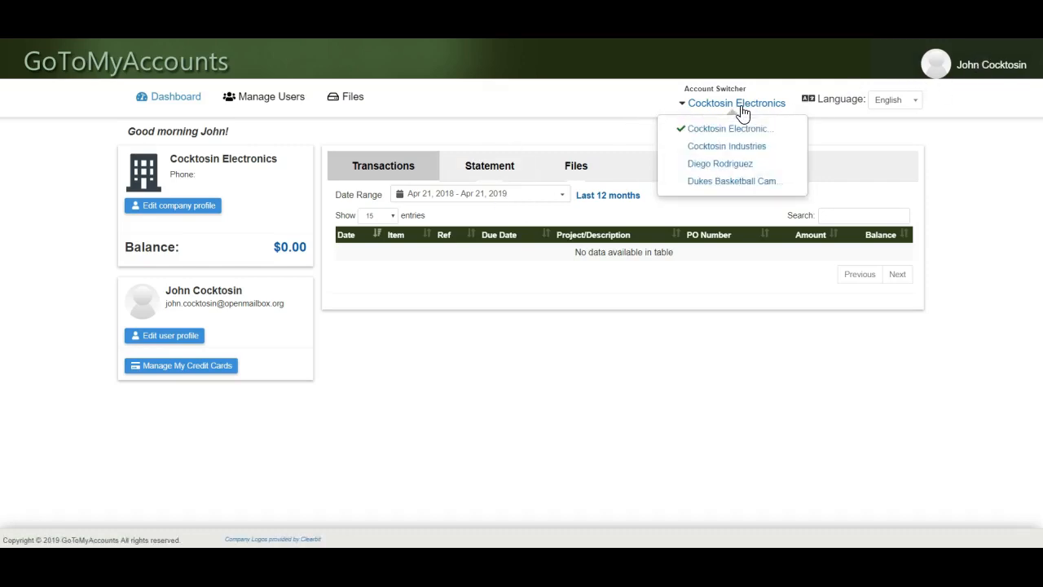
{"action": "left_click", "coordinate": [974, 164]}
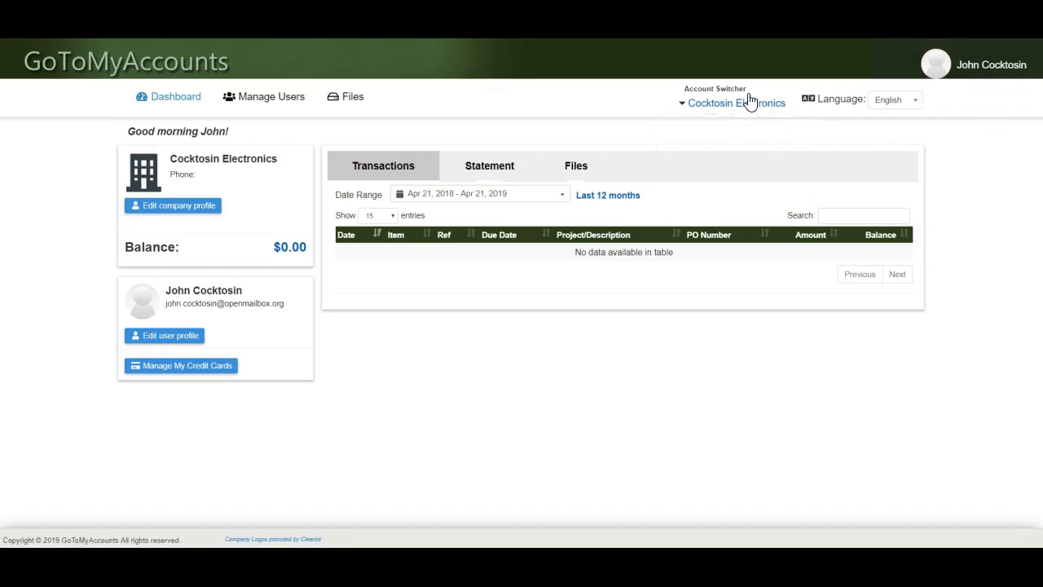
{"action": "left_click", "coordinate": [710, 106]}
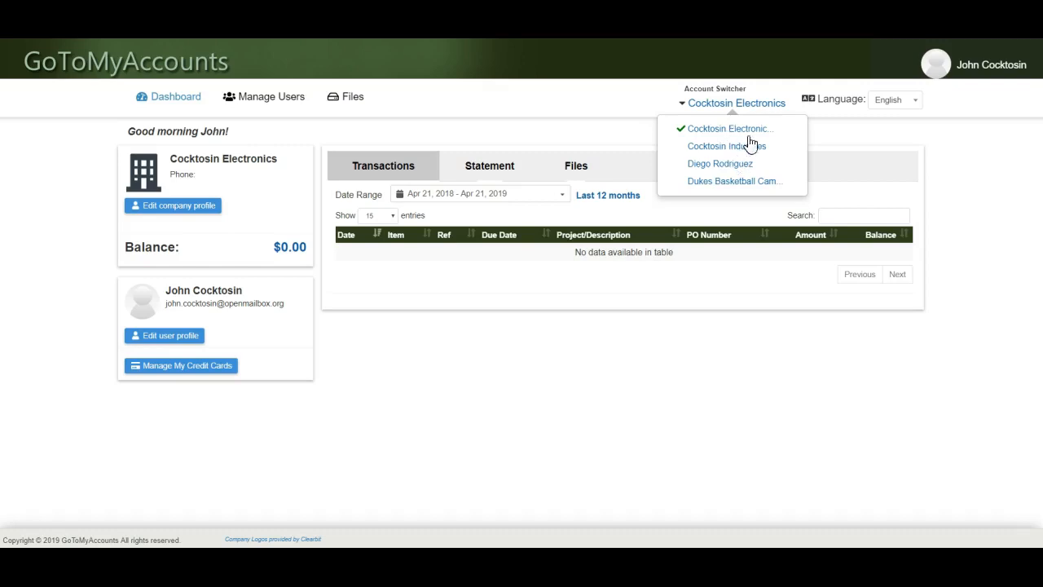
{"action": "left_click", "coordinate": [986, 147]}
{"action": "mouse_move", "coordinate": [952, 81]}
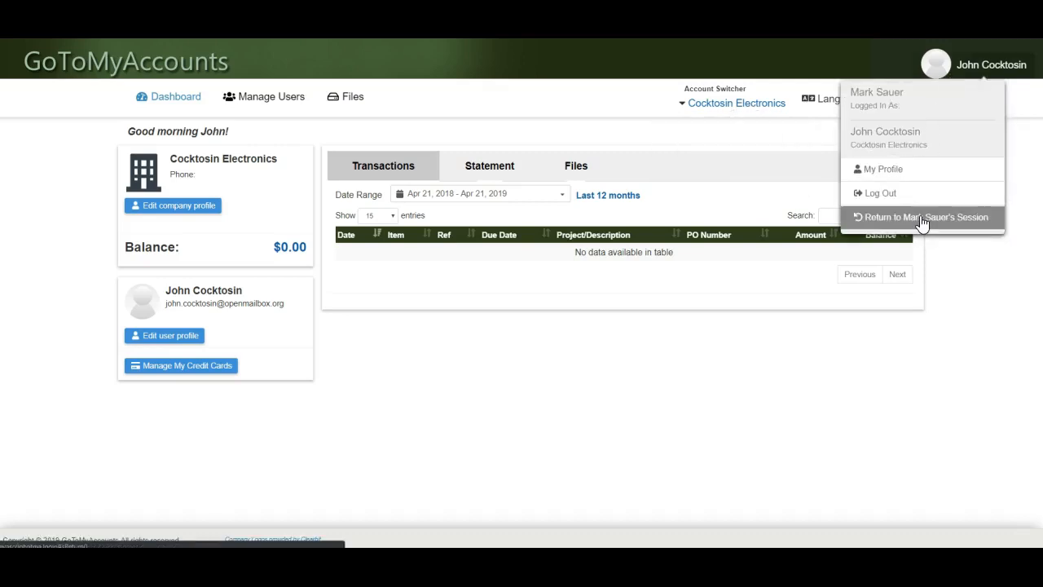
{"action": "left_click", "coordinate": [927, 219]}
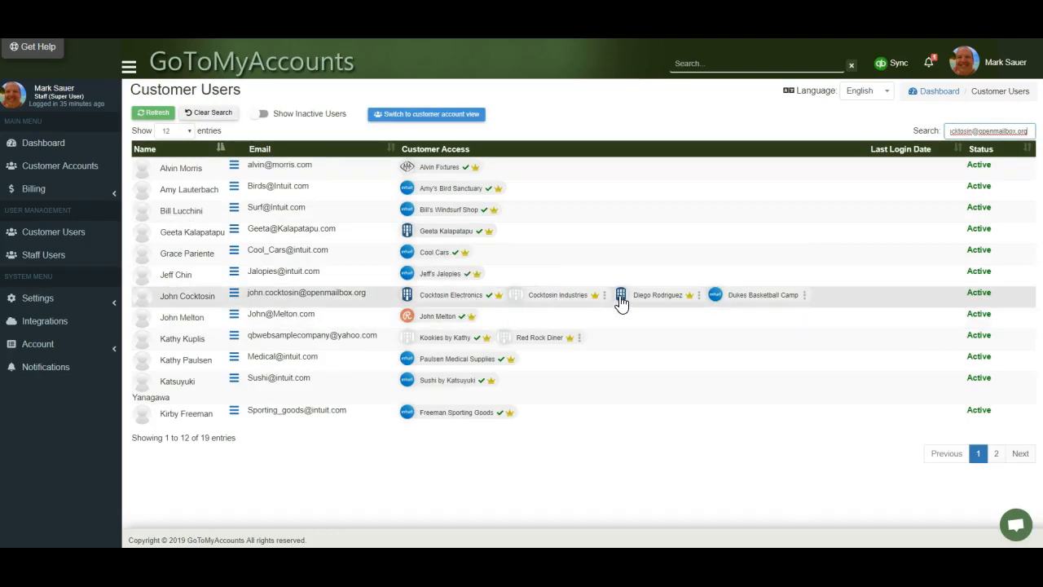
Set Dukes Basketball Camp as the added user's default customer account.
{"action": "left_click", "coordinate": [805, 295]}
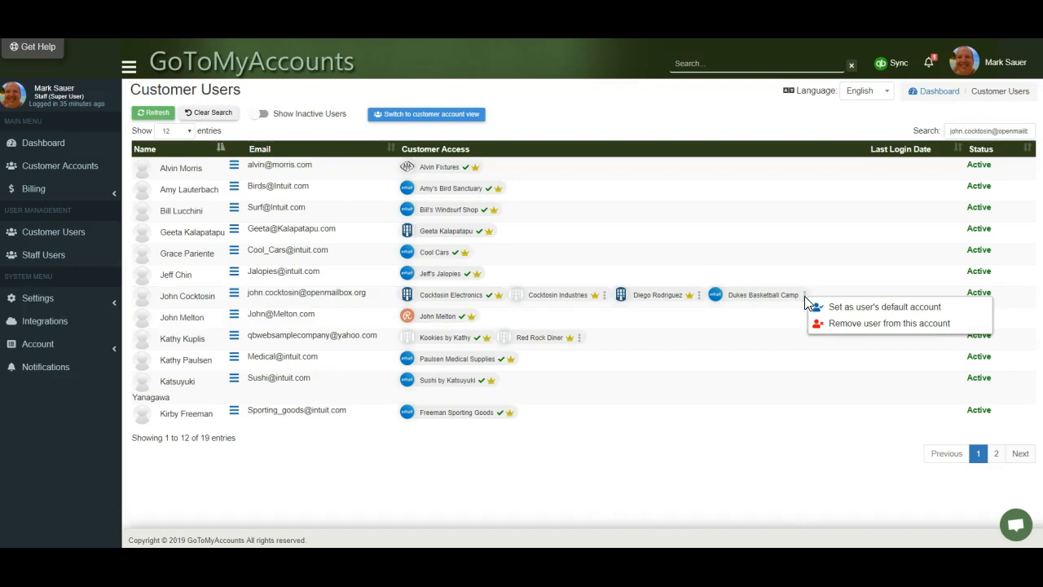
{"action": "left_click", "coordinate": [796, 311]}
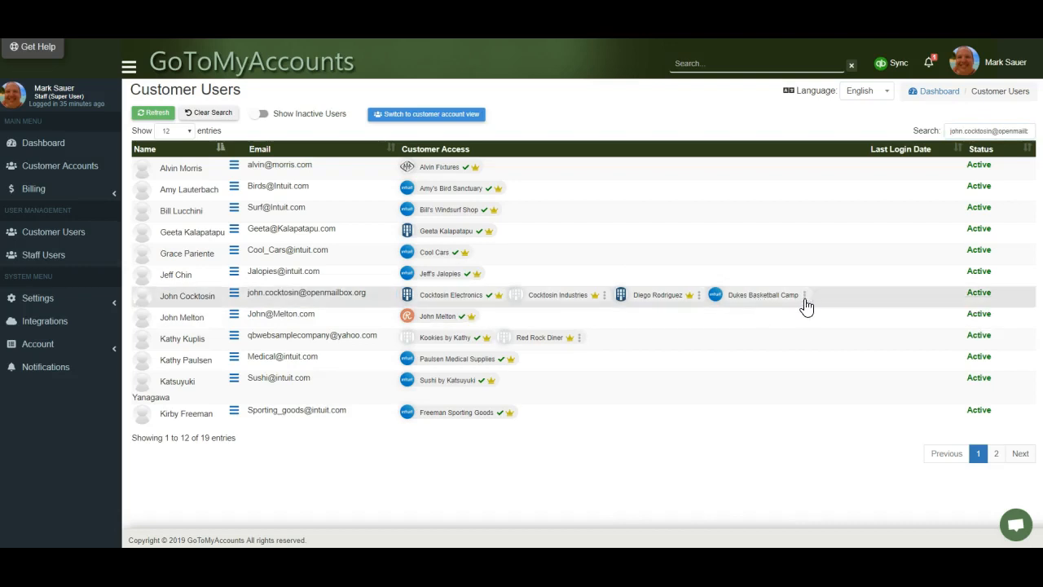
{"action": "left_click", "coordinate": [805, 296]}
{"action": "left_click", "coordinate": [850, 315]}
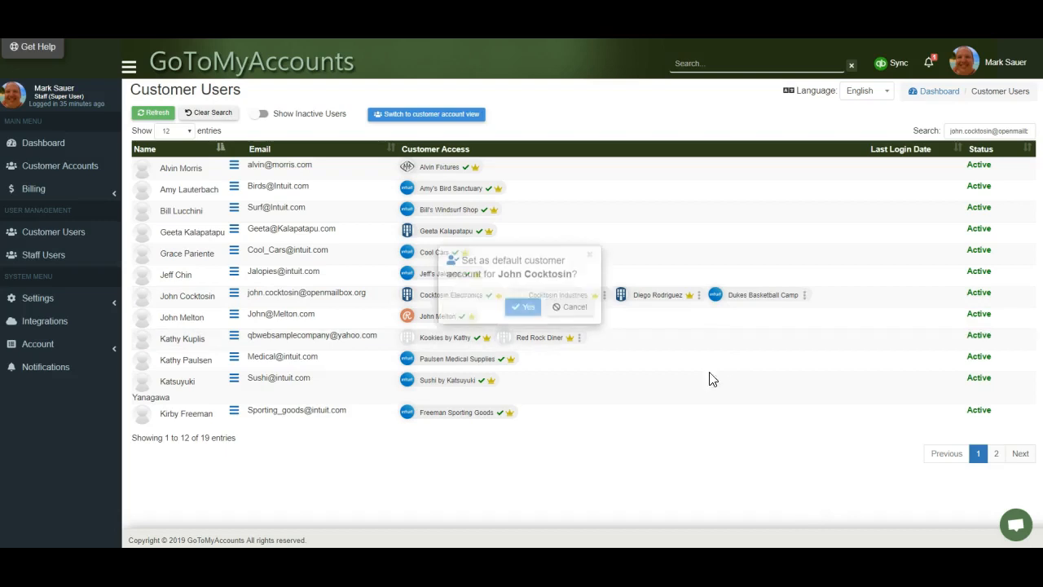
{"action": "left_click", "coordinate": [530, 316]}
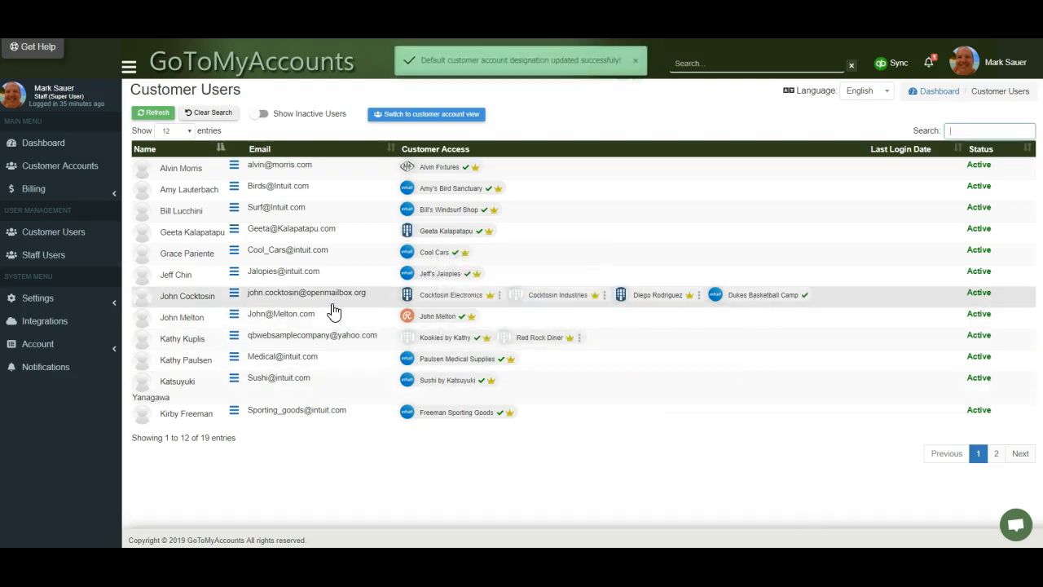
Log in as the added user to check the portal's default account, and return to the staff session.
{"action": "left_click", "coordinate": [235, 294]}
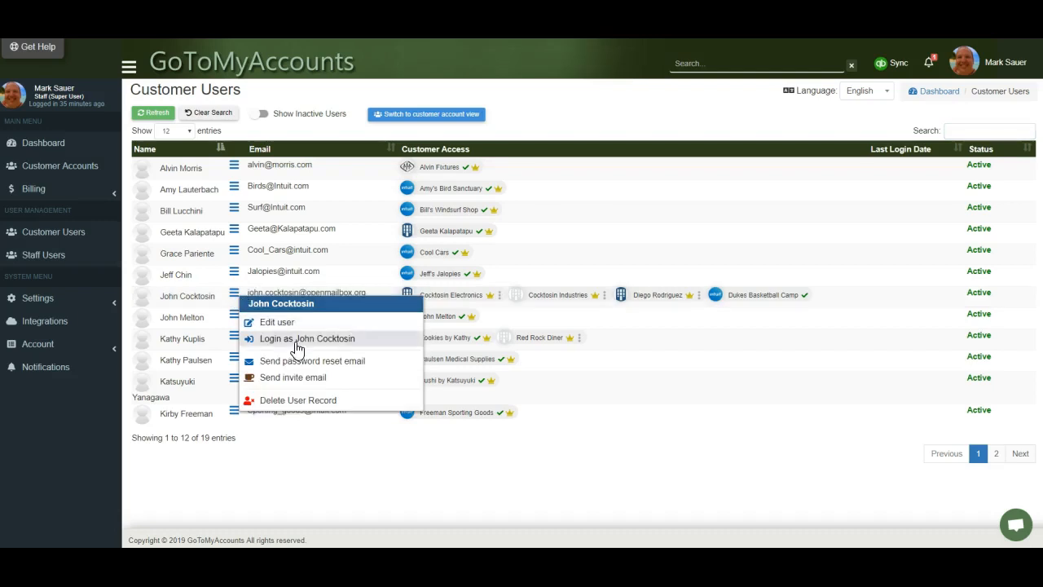
{"action": "left_click", "coordinate": [267, 339]}
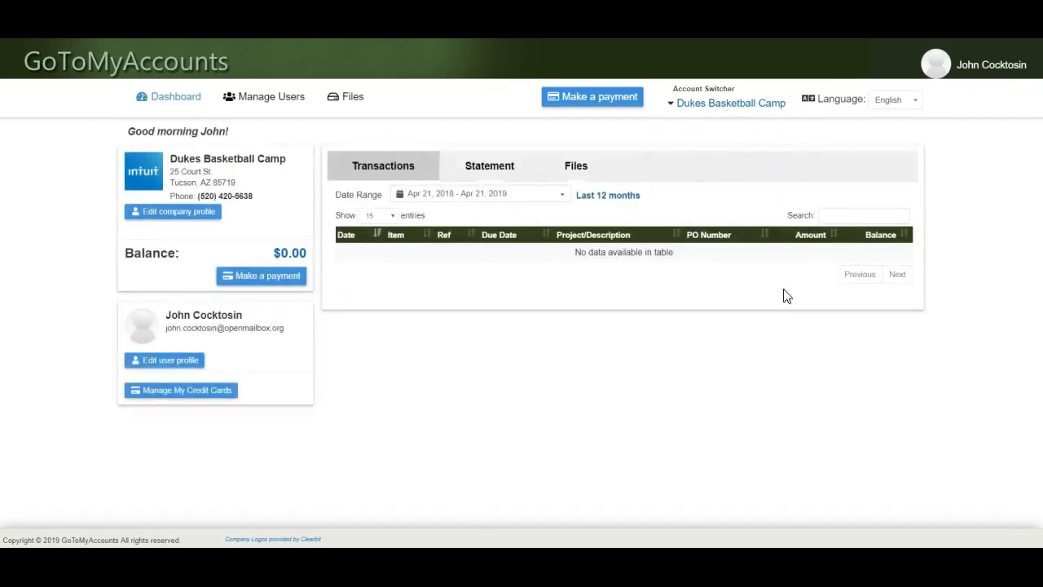
{"action": "mouse_move", "coordinate": [731, 110]}
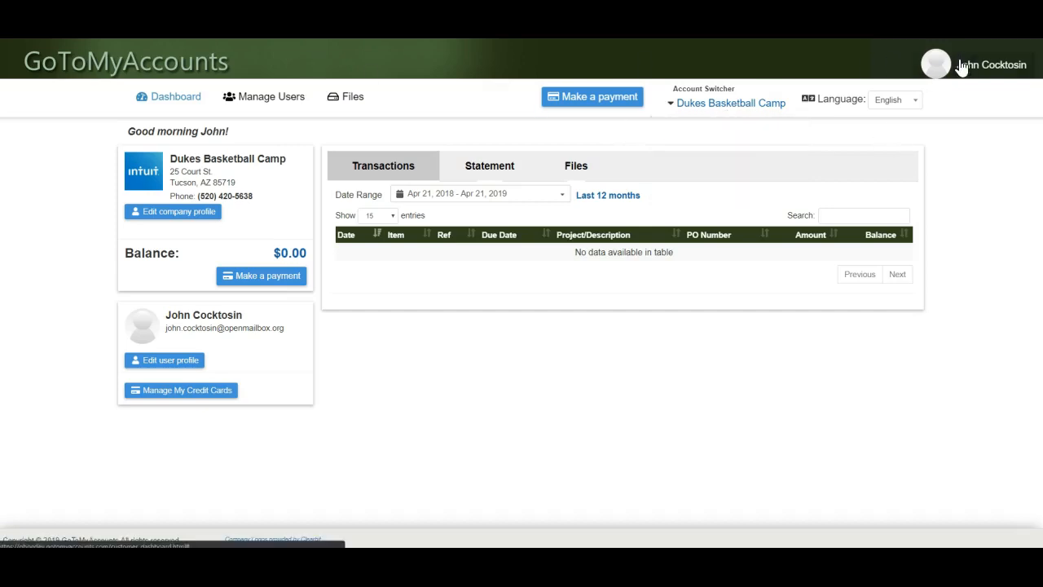
{"action": "mouse_move", "coordinate": [965, 66]}
{"action": "left_click", "coordinate": [913, 217]}
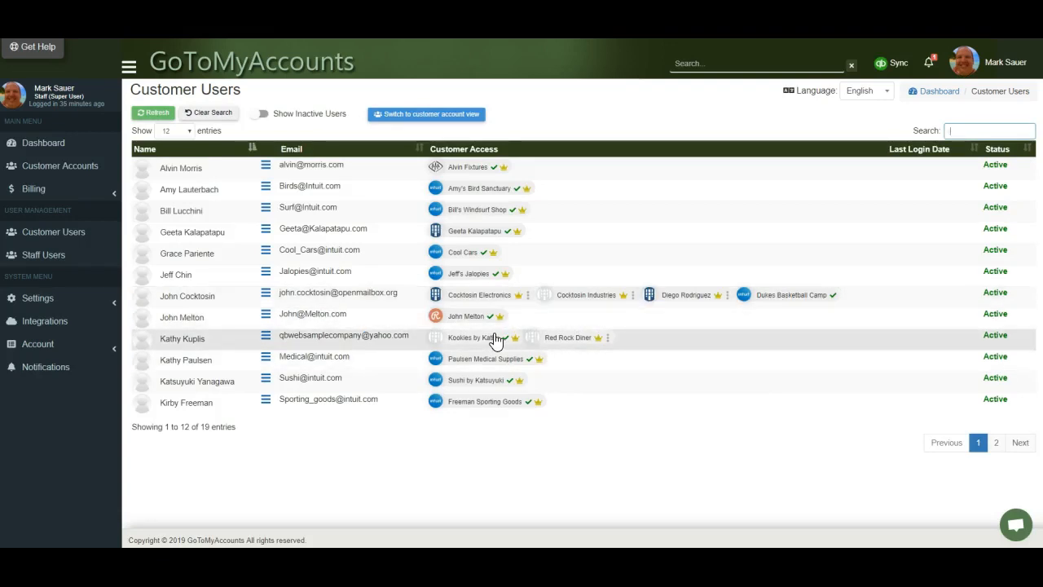
Remove the added user's access to Dukes Basketball Camp and return to the customer user list.
{"action": "left_click", "coordinate": [786, 297]}
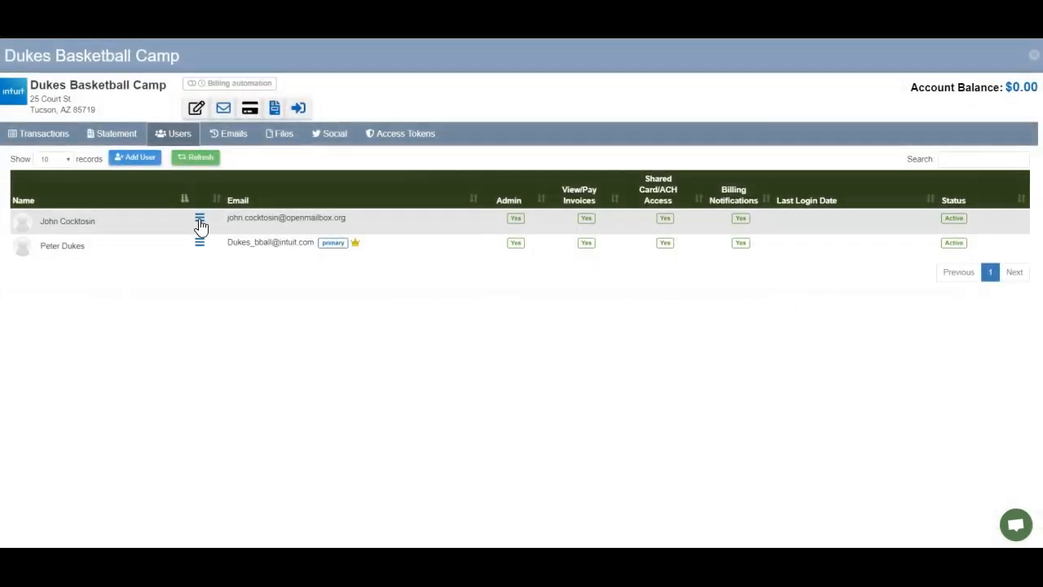
{"action": "left_click", "coordinate": [200, 220]}
{"action": "left_click", "coordinate": [256, 360]}
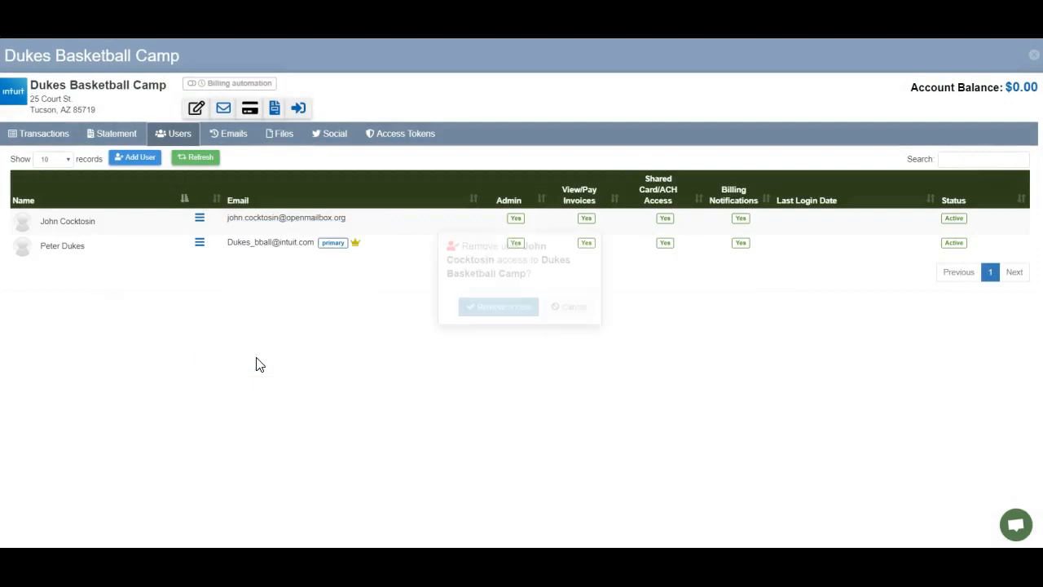
{"action": "left_click", "coordinate": [489, 327]}
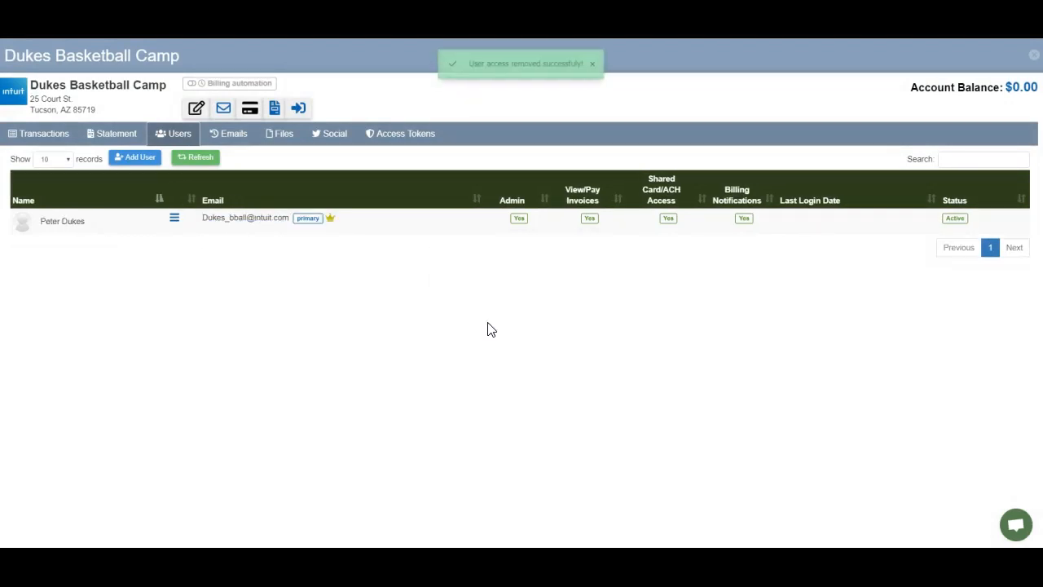
{"action": "key", "text": "Escape"}
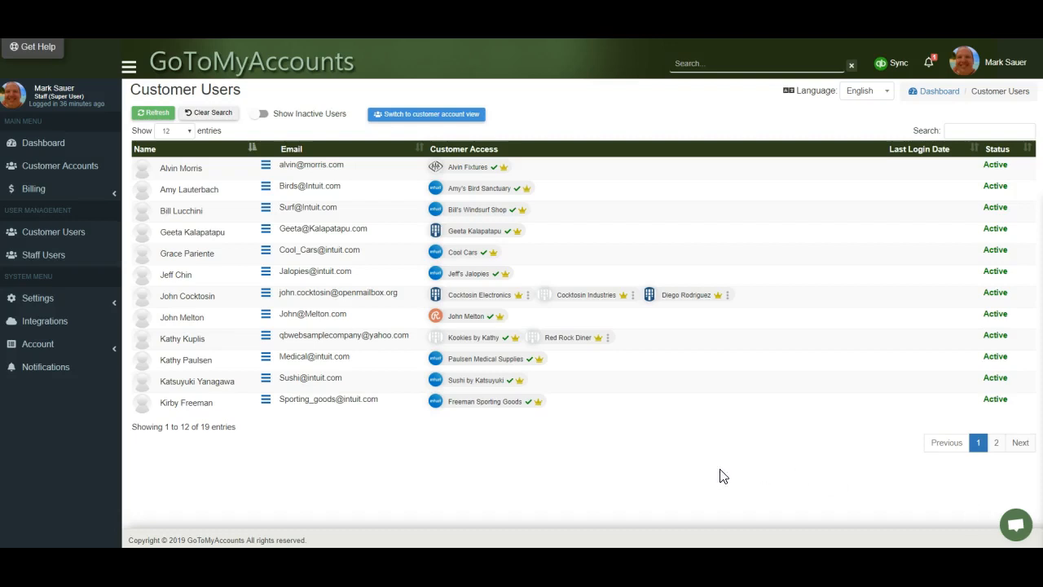
Set Cocktosin Electronics as the same user's default customer account.
{"action": "left_click", "coordinate": [527, 297]}
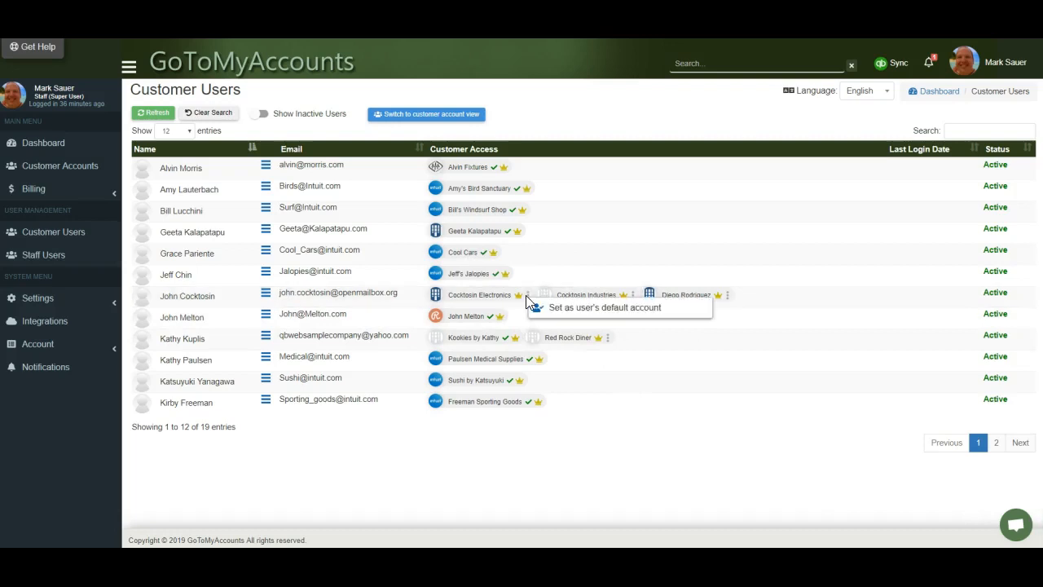
{"action": "left_click", "coordinate": [535, 306]}
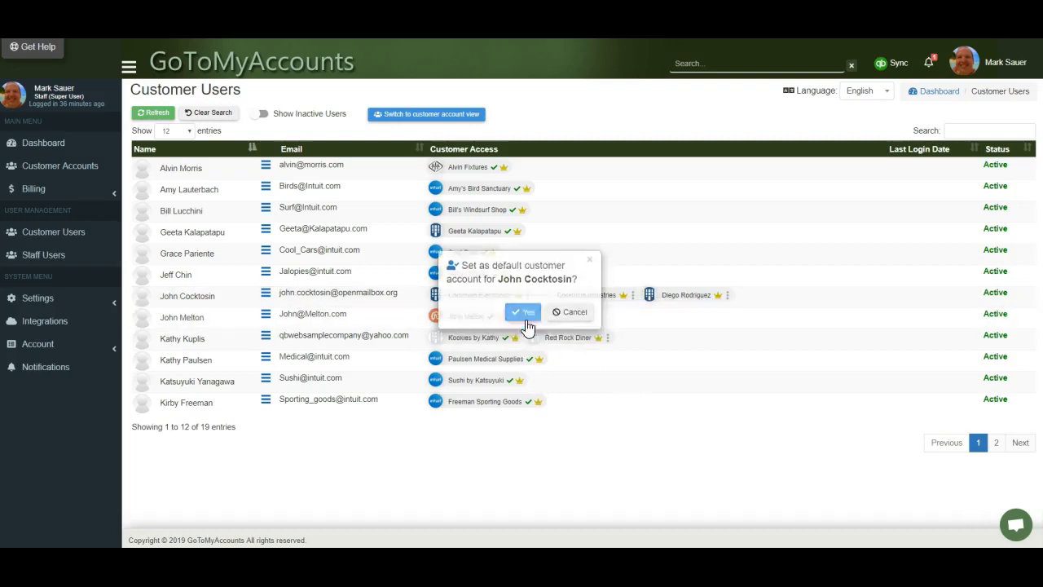
{"action": "left_click", "coordinate": [526, 313]}
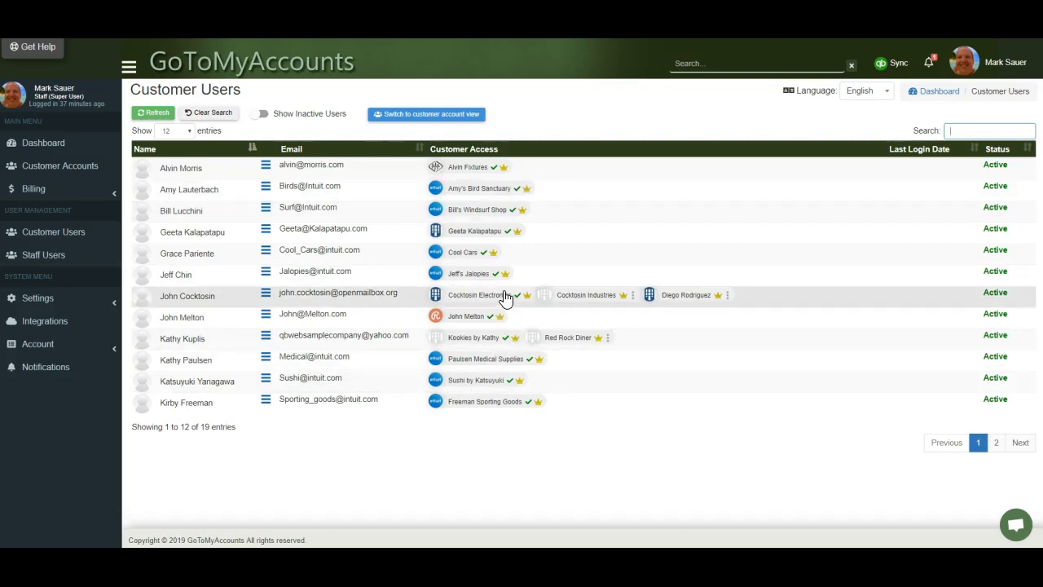
Filter the customer users by the user's last name to check the default account, and switch to the customer account view.
{"action": "type", "text": "cock"}
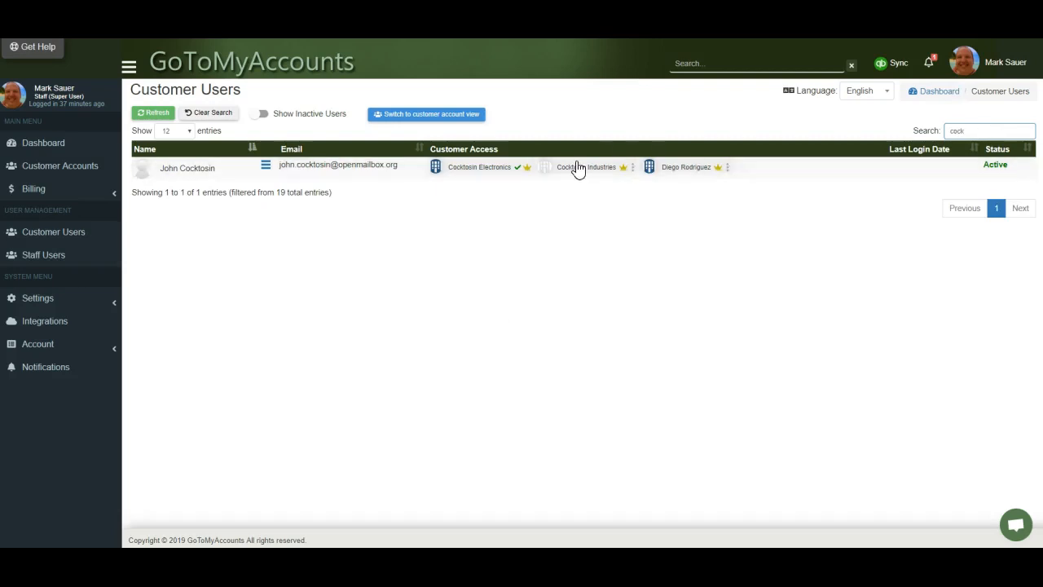
{"action": "mouse_move", "coordinate": [518, 173]}
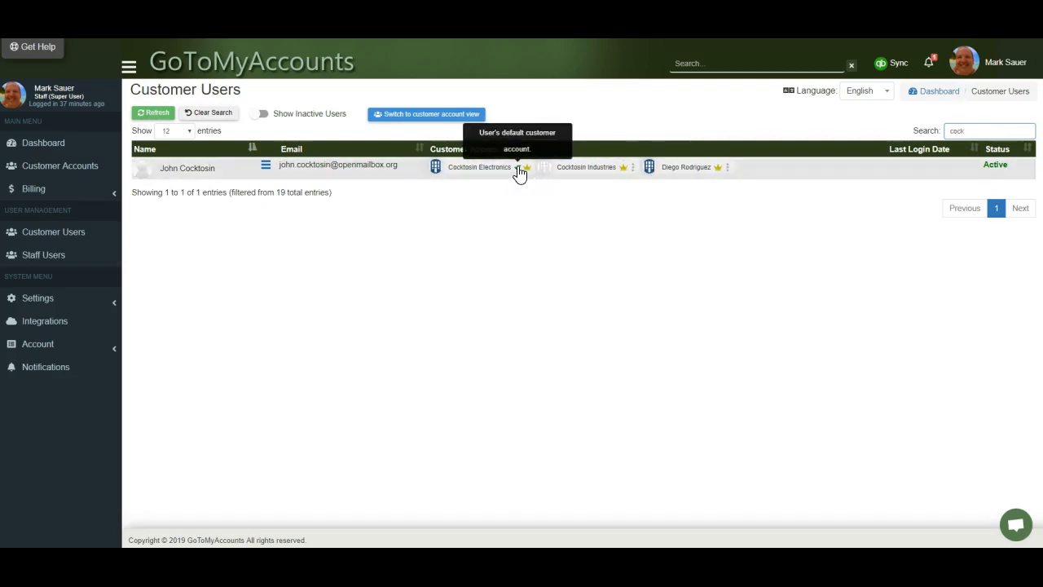
{"action": "double_click", "coordinate": [984, 131]}
{"action": "key", "text": "BackSpace"}
{"action": "left_click", "coordinate": [954, 205]}
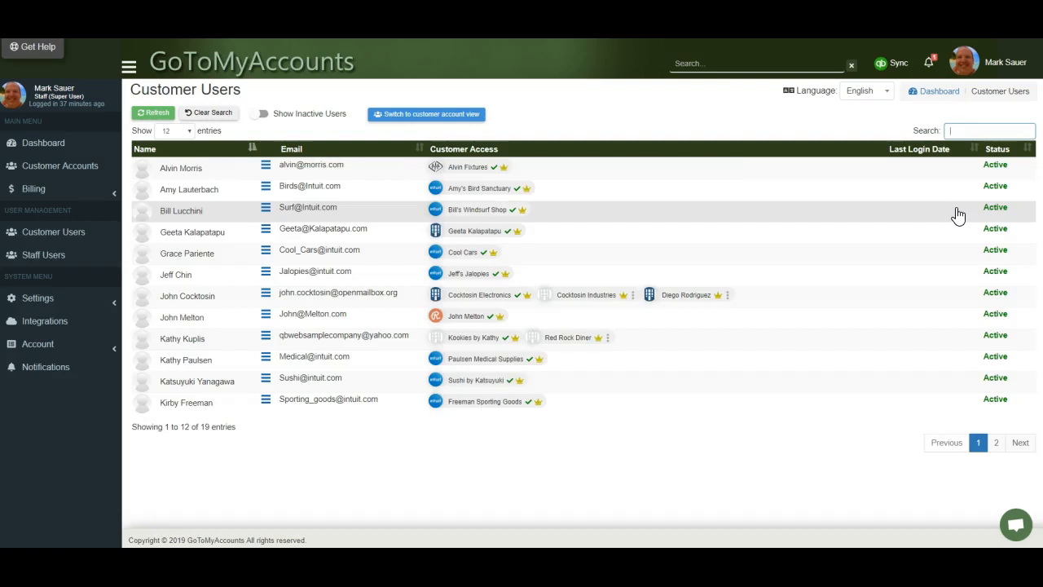
{"action": "left_click", "coordinate": [443, 115]}
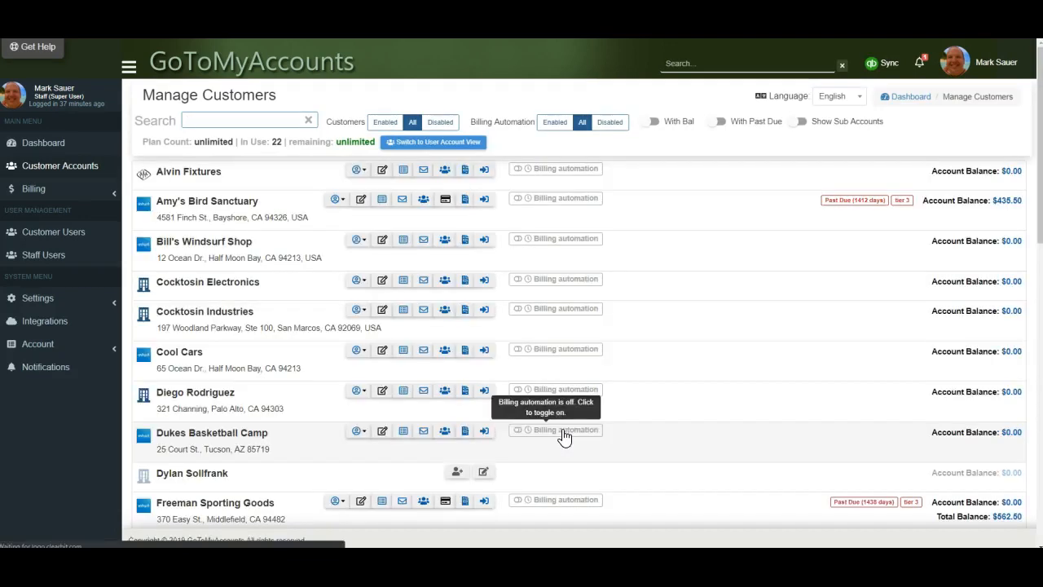
{"action": "scroll", "coordinate": [456, 434], "scroll_direction": "down", "scroll_amount": 3}
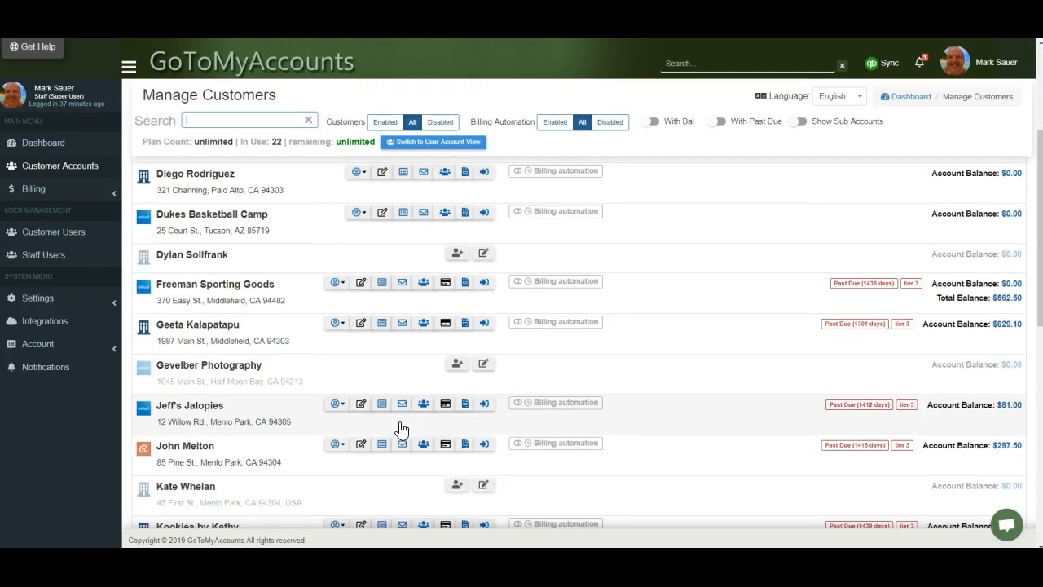
{"action": "left_click", "coordinate": [358, 213]}
{"action": "left_click", "coordinate": [383, 225]}
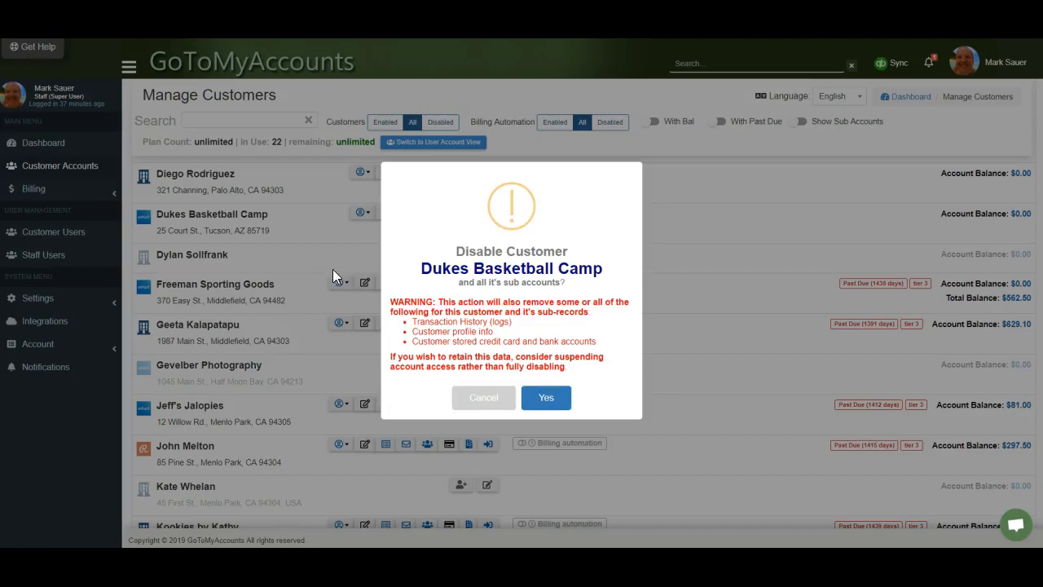
{"action": "left_click", "coordinate": [352, 263]}
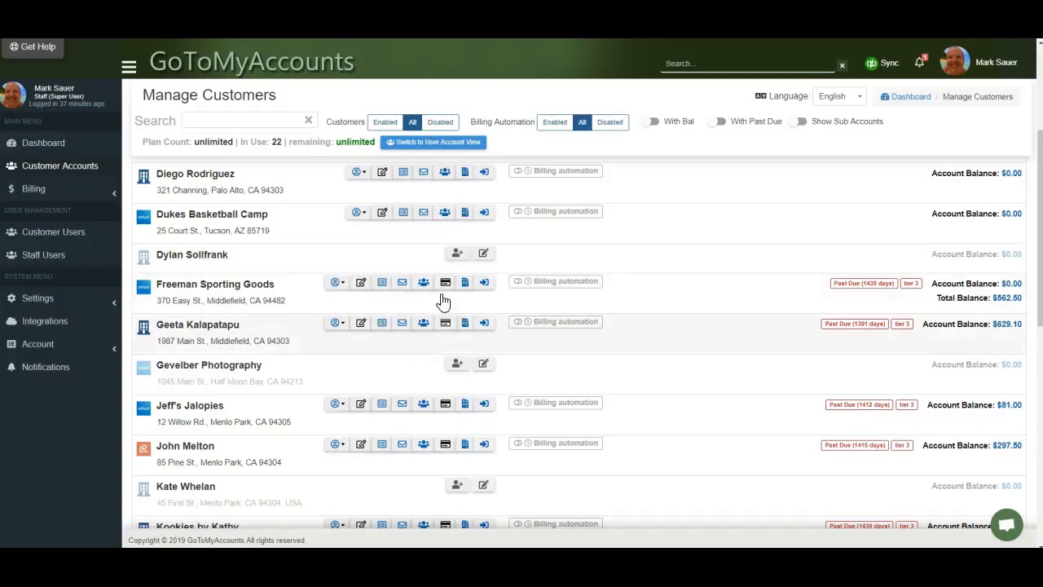
Disable the customer Dukes Basketball Camp and all its sub accounts in the portal.
{"action": "scroll", "coordinate": [425, 399], "scroll_direction": "up", "scroll_amount": 1}
{"action": "scroll", "coordinate": [425, 399], "scroll_direction": "up", "scroll_amount": 1}
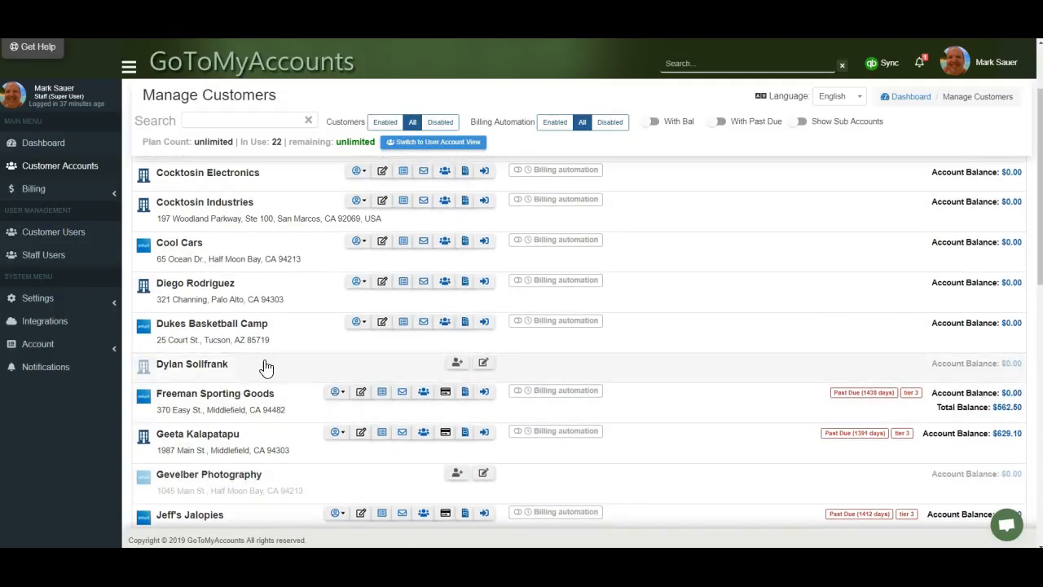
{"action": "left_click", "coordinate": [356, 323]}
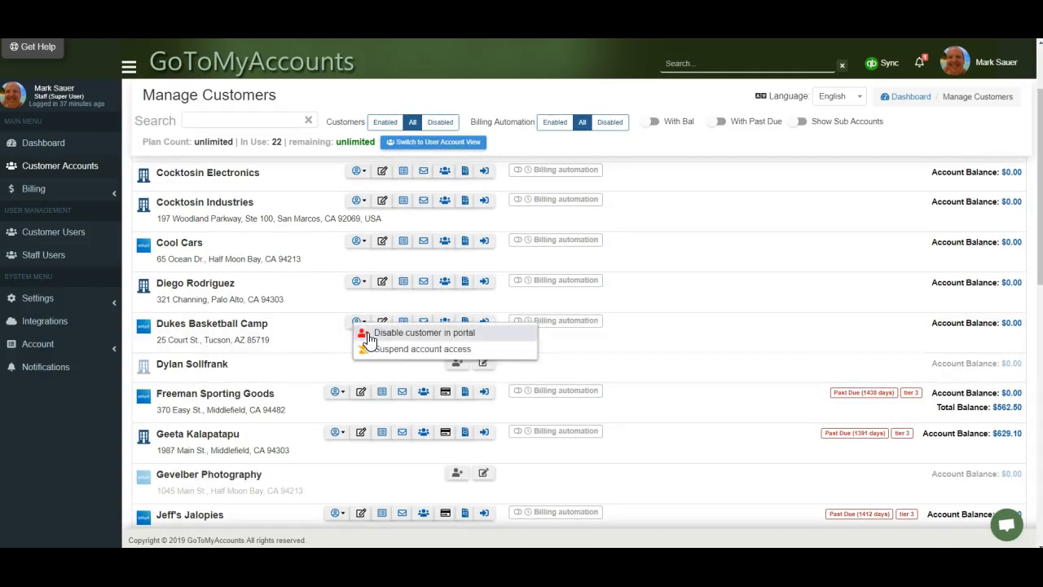
{"action": "left_click", "coordinate": [370, 334]}
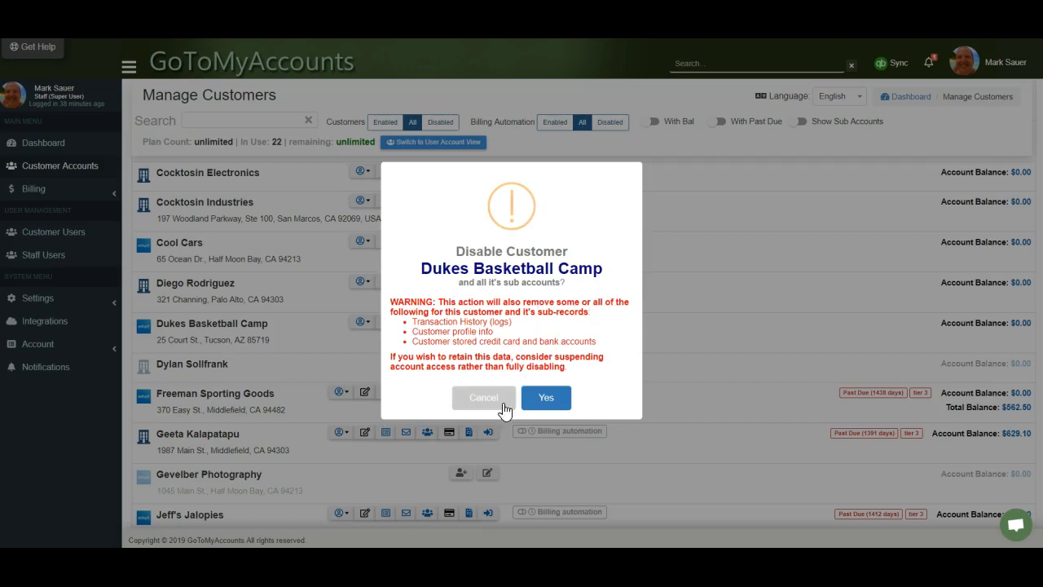
{"action": "left_click", "coordinate": [560, 397]}
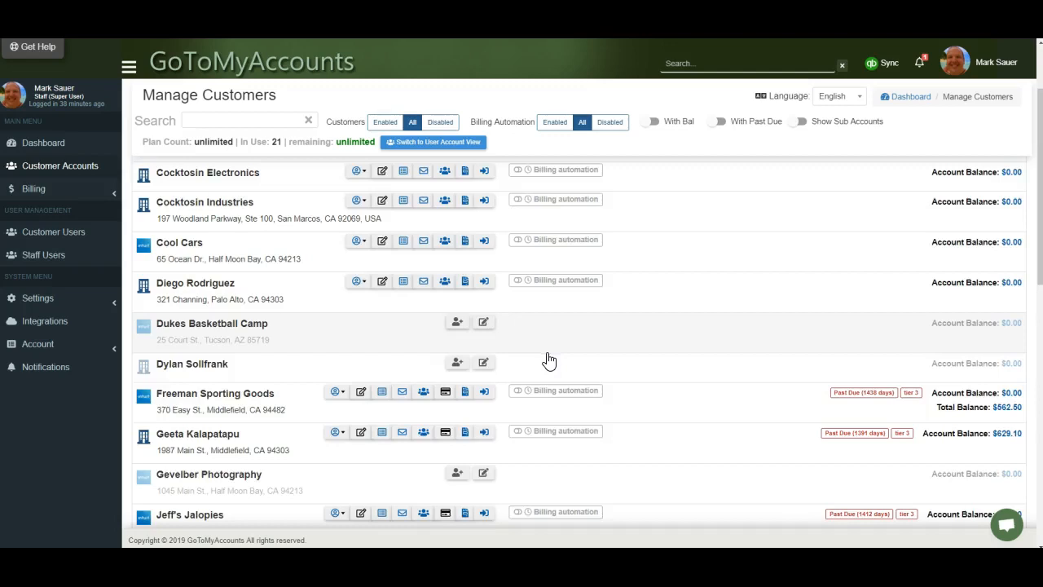
{"action": "scroll", "coordinate": [548, 361], "scroll_direction": "down", "scroll_amount": 3}
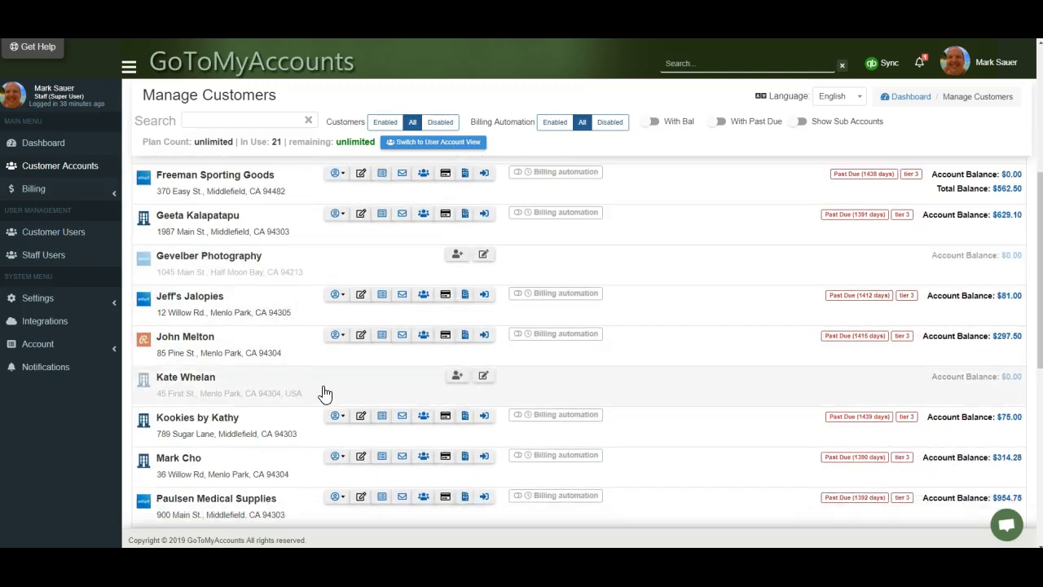
{"action": "scroll", "coordinate": [326, 396], "scroll_direction": "down", "scroll_amount": 2}
{"action": "scroll", "coordinate": [324, 396], "scroll_direction": "up", "scroll_amount": 6}
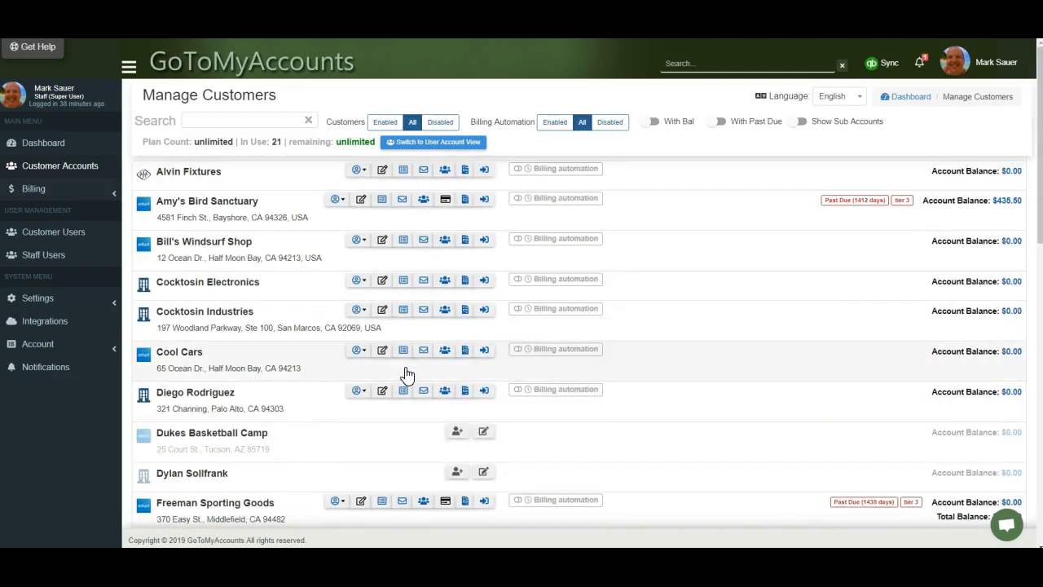